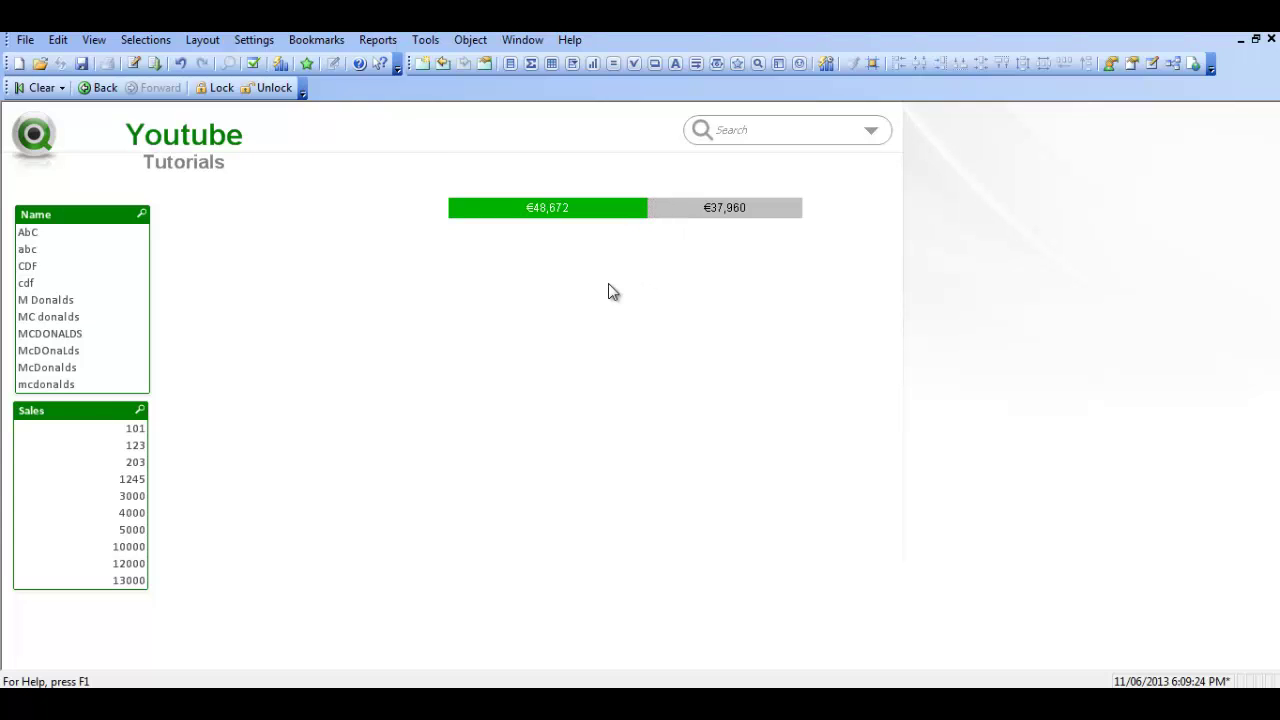
Start a new chart and add a Sum(Sales) expression
left_click(592, 68)
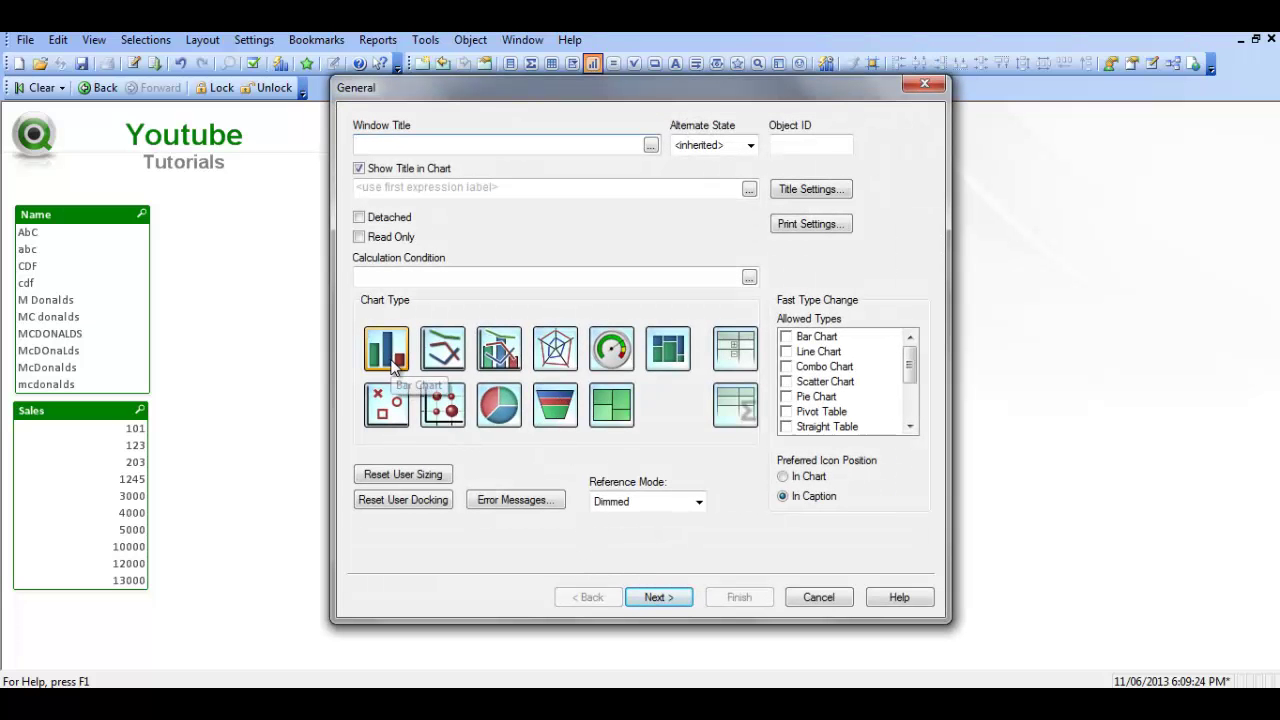
left_click(655, 597)
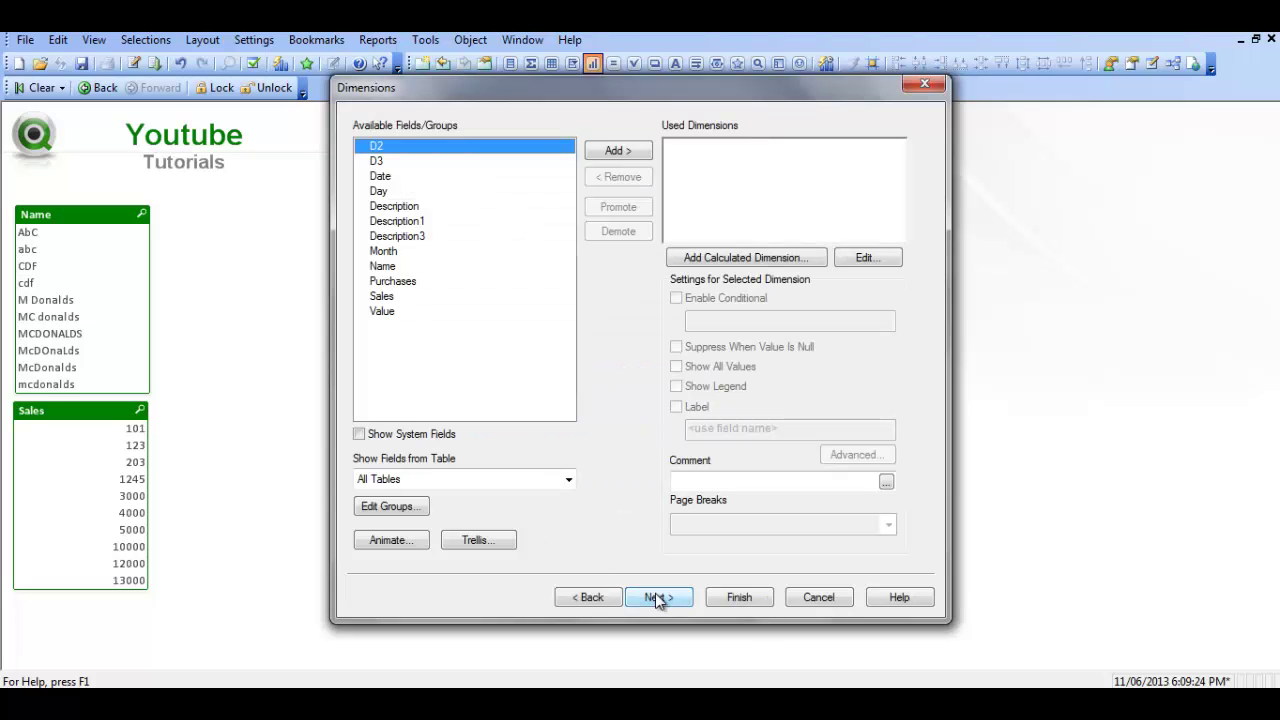
left_click(657, 597)
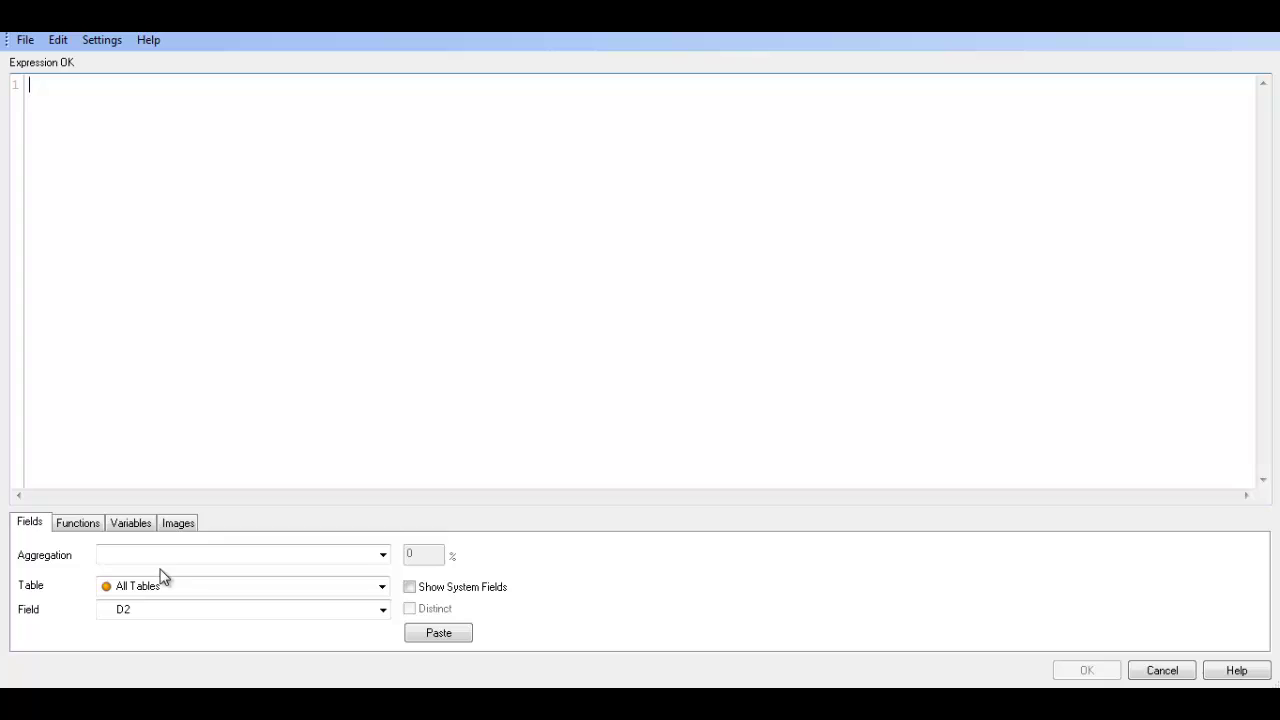
left_click(163, 556)
left_click(149, 508)
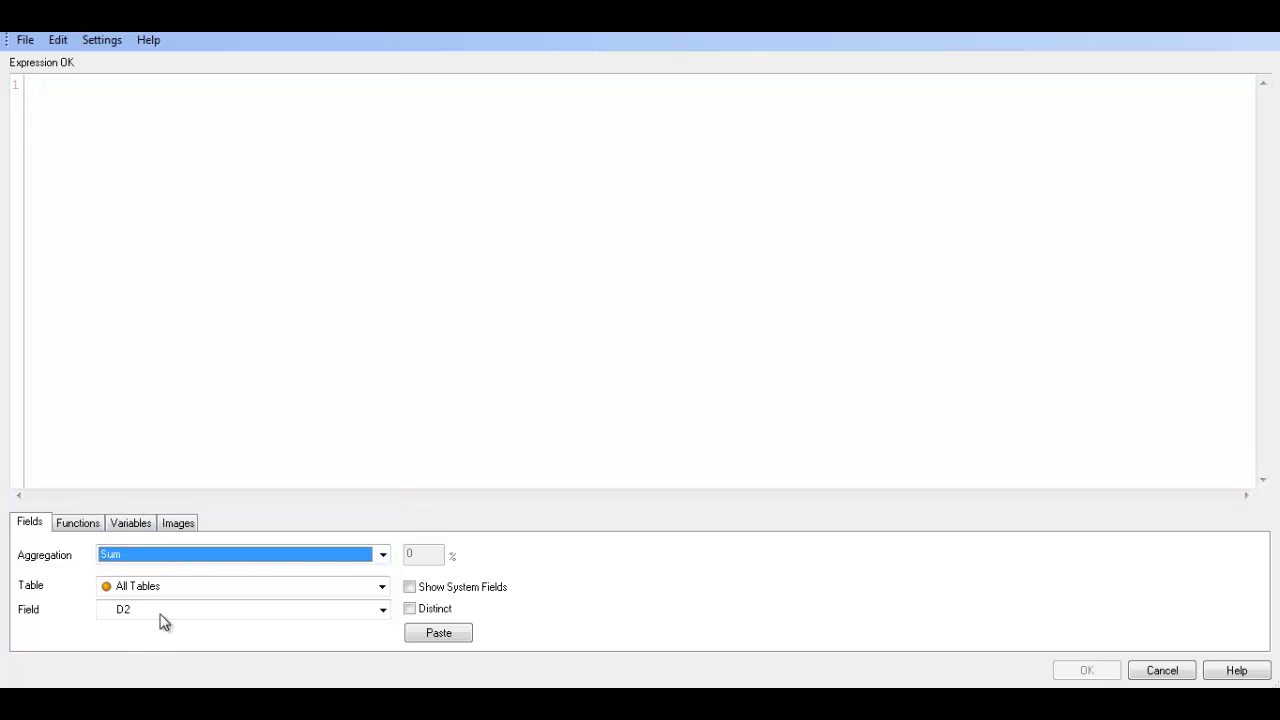
left_click(161, 612)
left_click(147, 578)
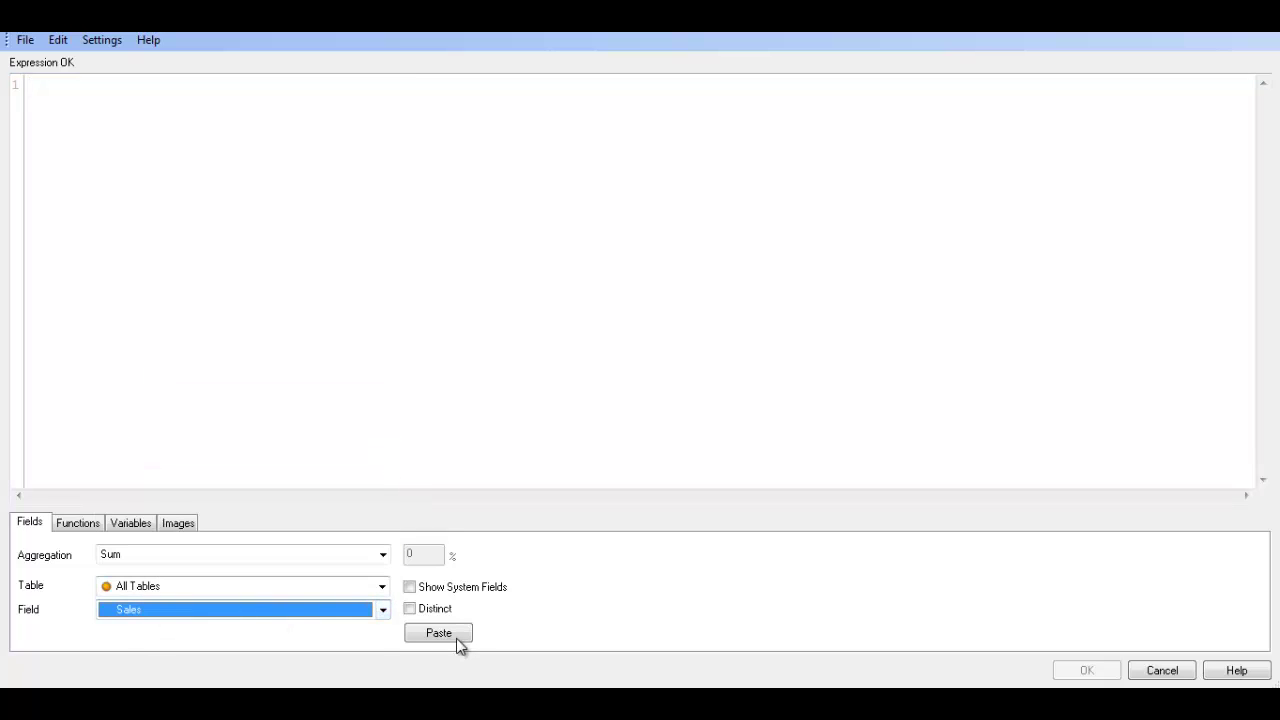
left_click(456, 634)
left_click(1082, 675)
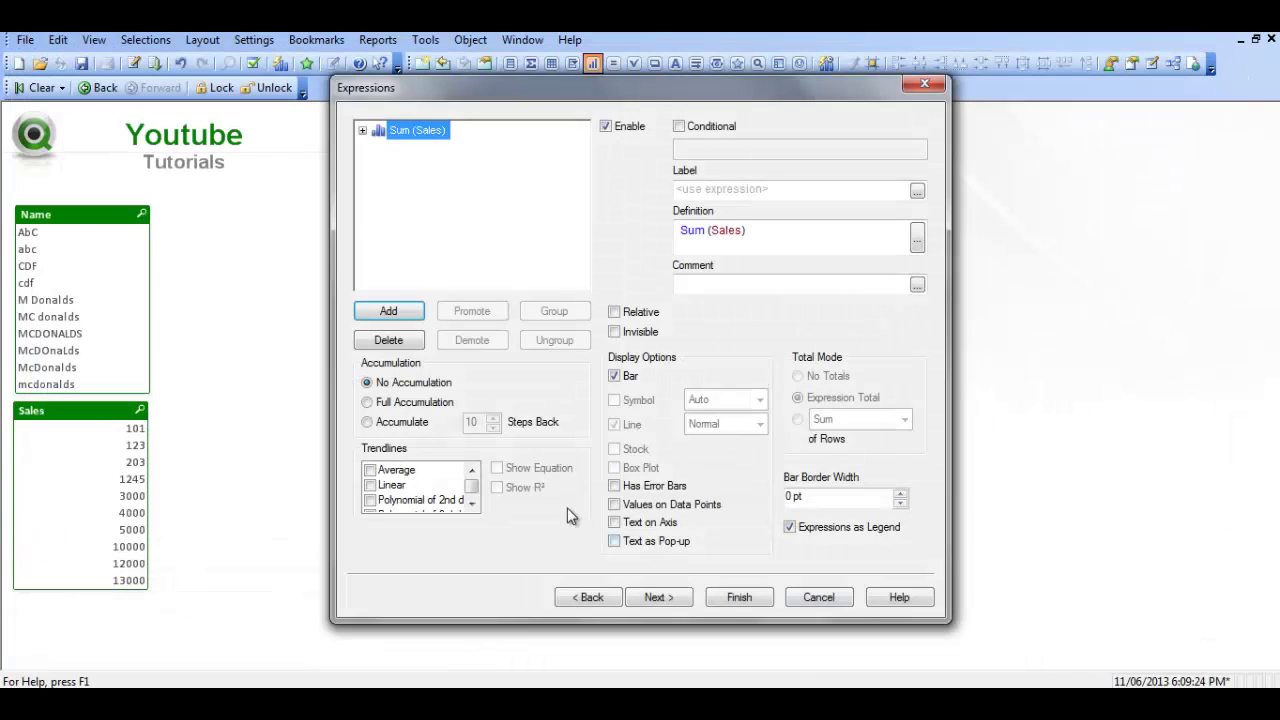
Add a second expression, Sum(Purchases), and finish the chart
left_click(391, 311)
left_click(172, 556)
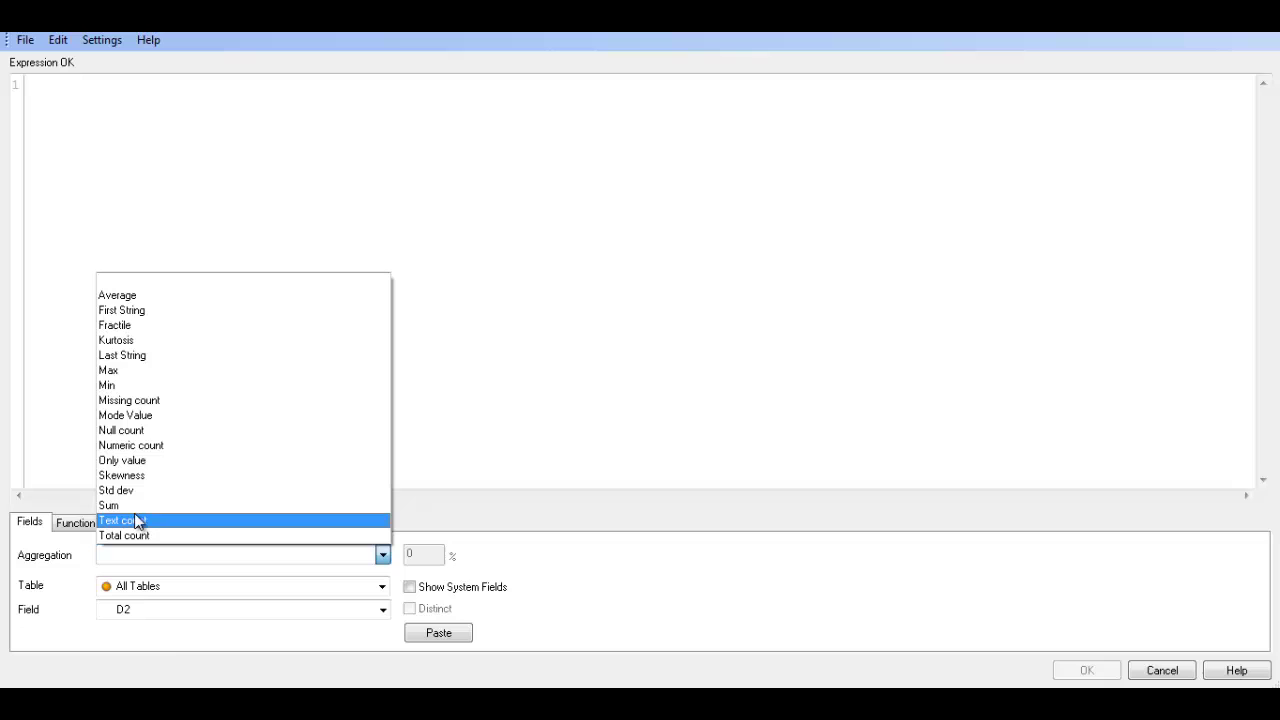
left_click(134, 513)
left_click(170, 612)
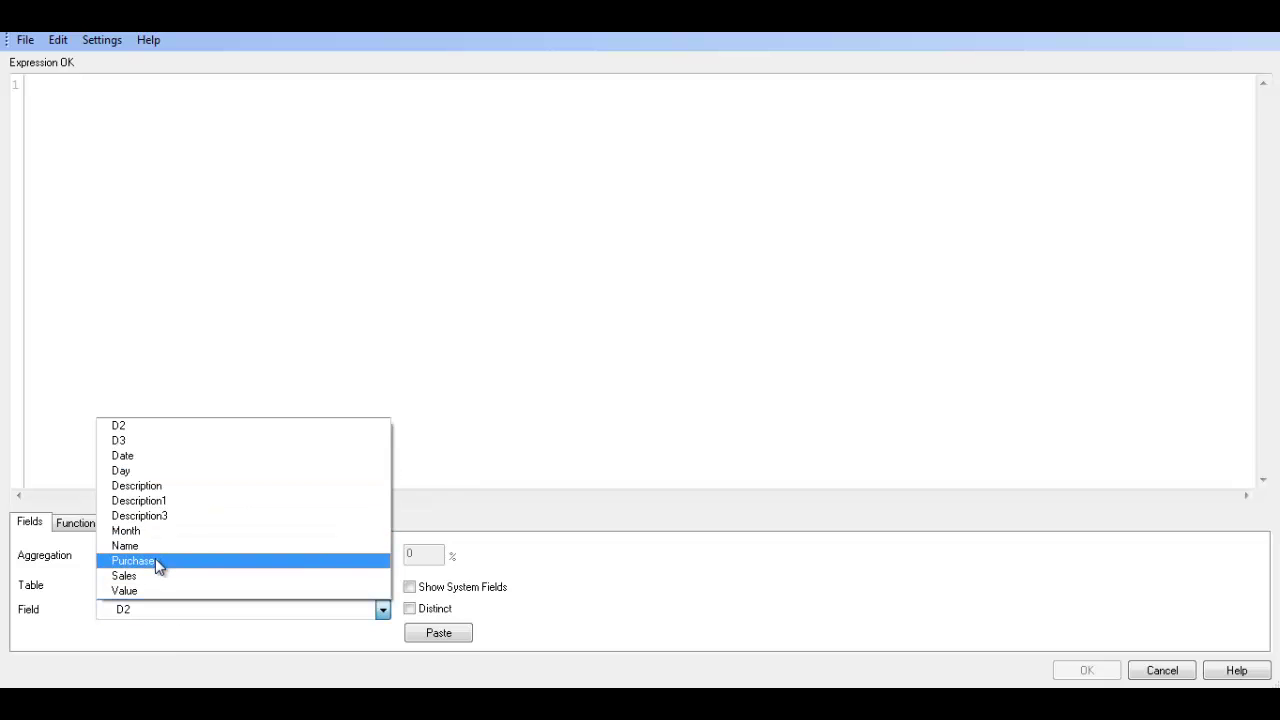
left_click(155, 559)
left_click(440, 632)
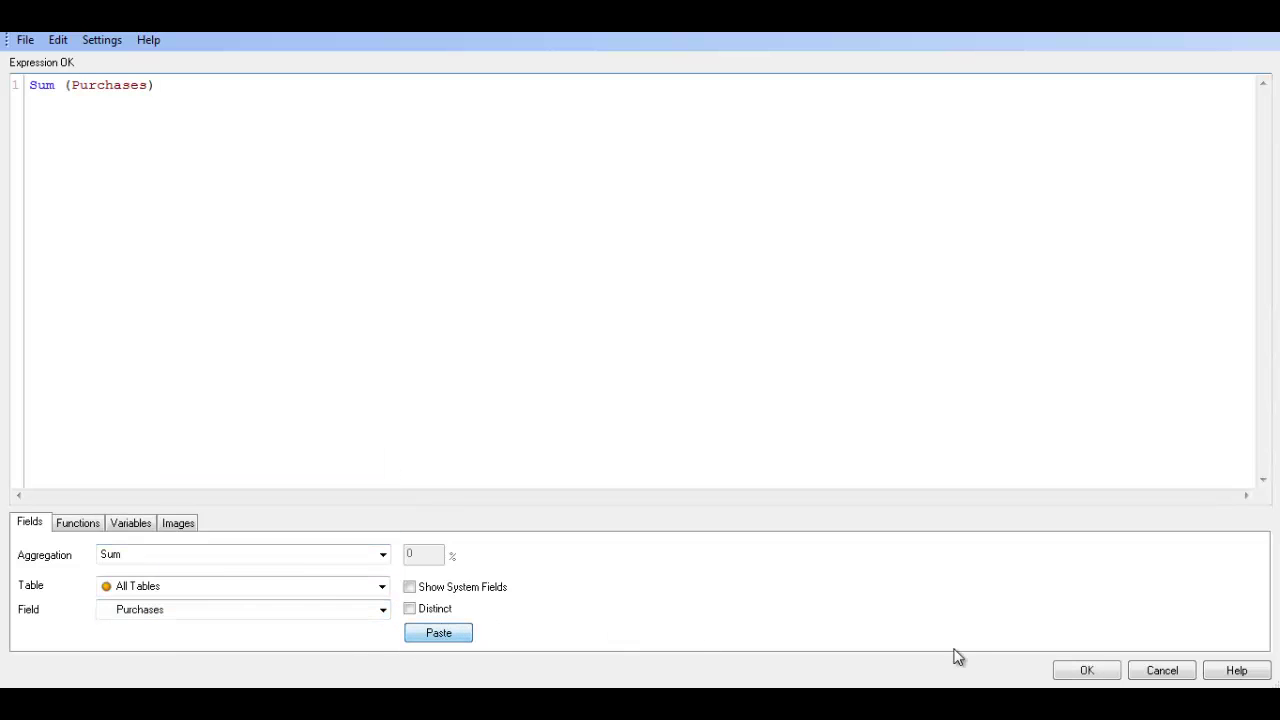
left_click(1064, 675)
left_click(726, 598)
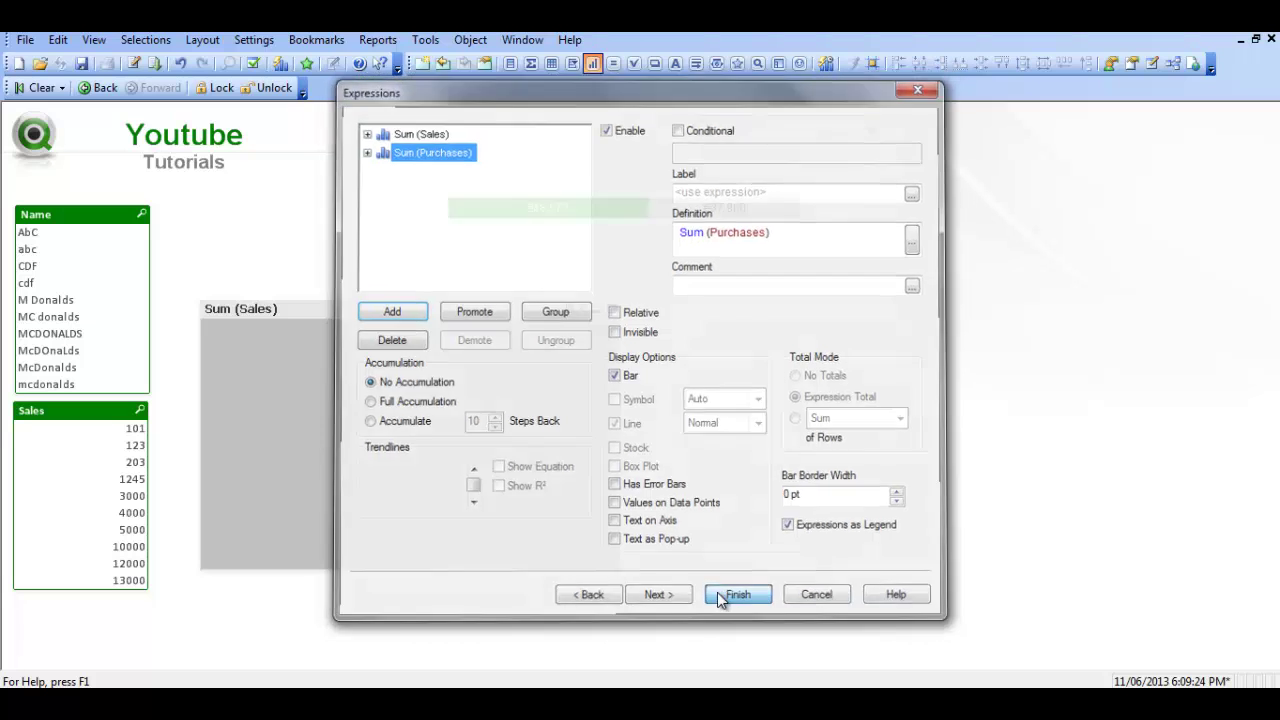
Move the new chart below the bullet bars and remove its inner title
left_click_drag(447, 316, 688, 289)
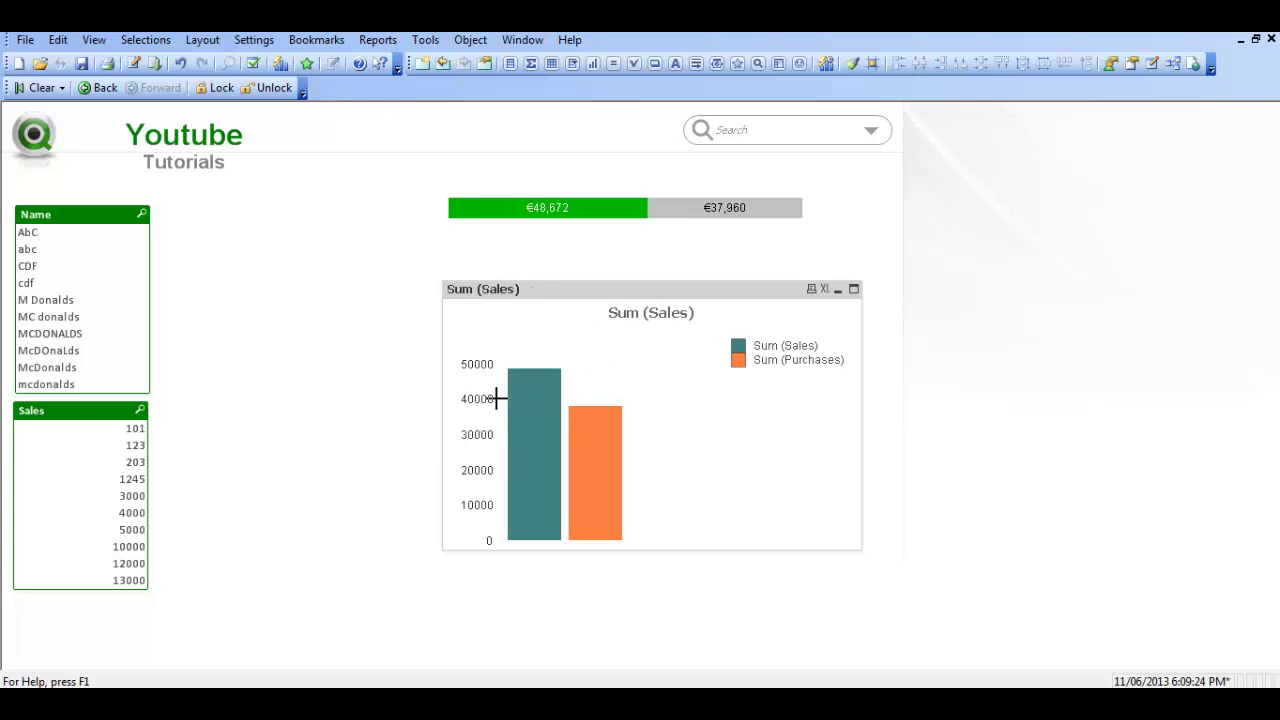
right_click(632, 300)
left_click(680, 304)
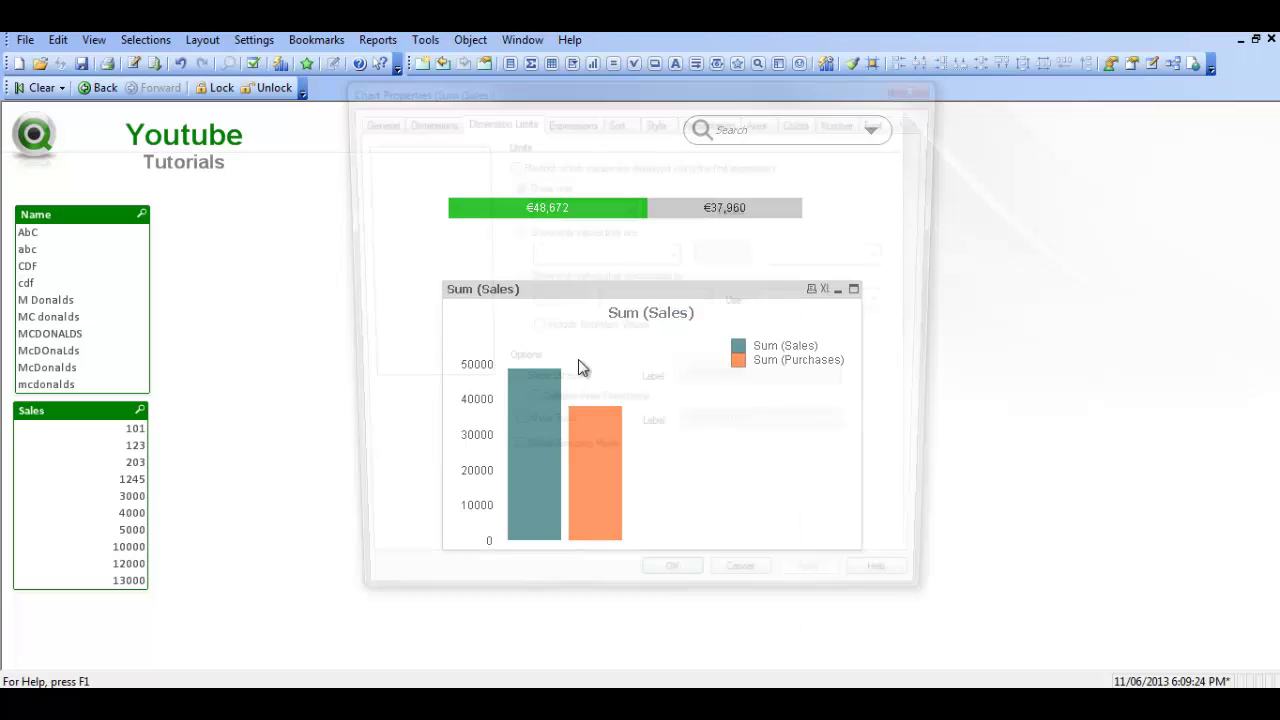
left_click(367, 119)
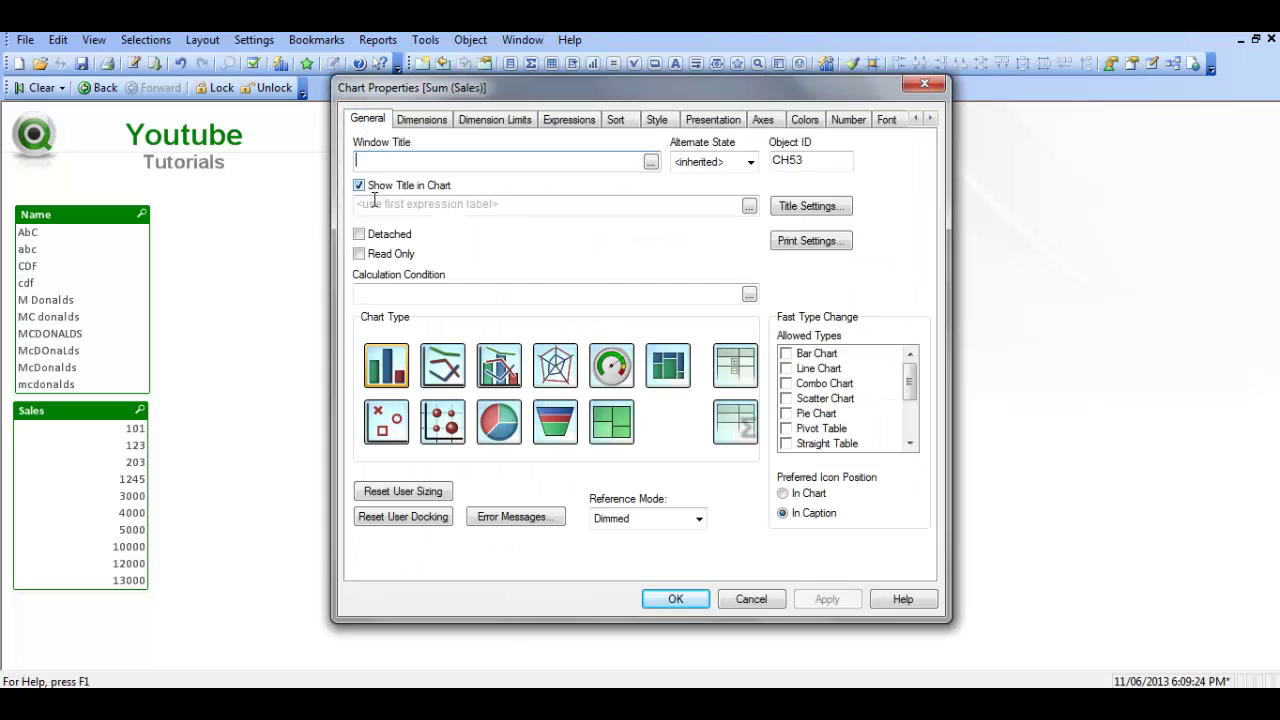
left_click(359, 186)
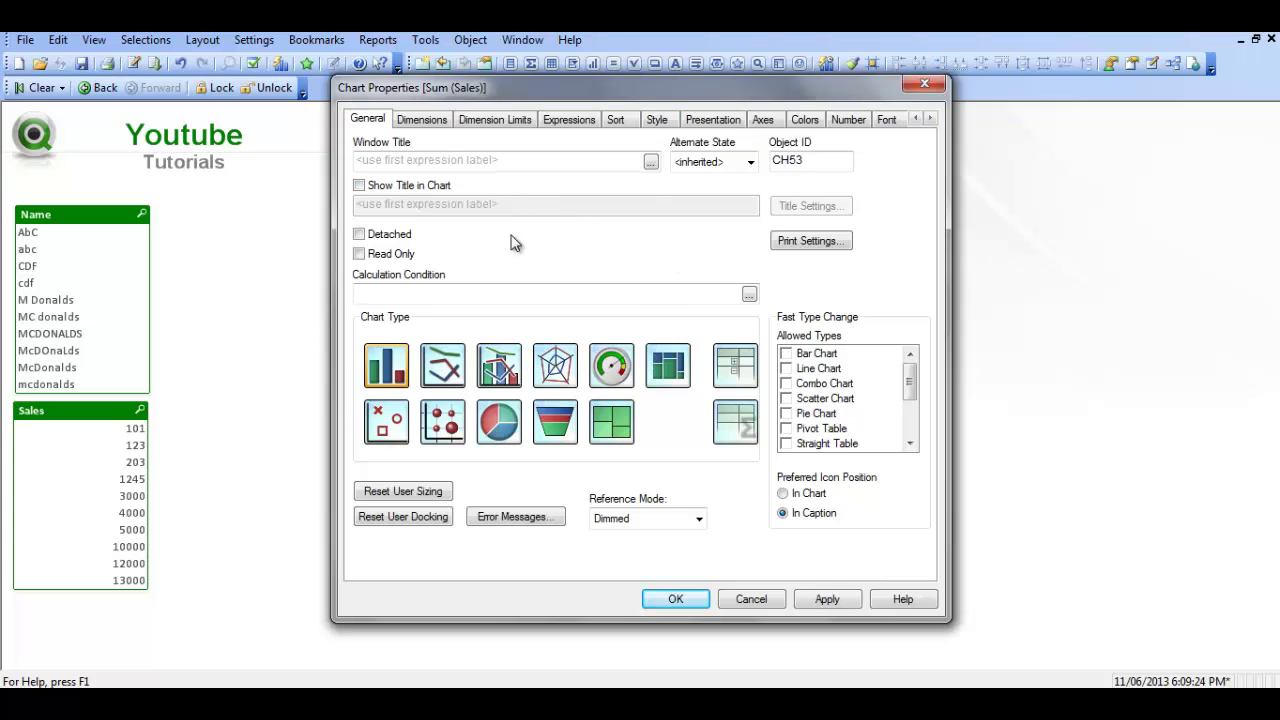
left_click_drag(638, 87, 1087, 69)
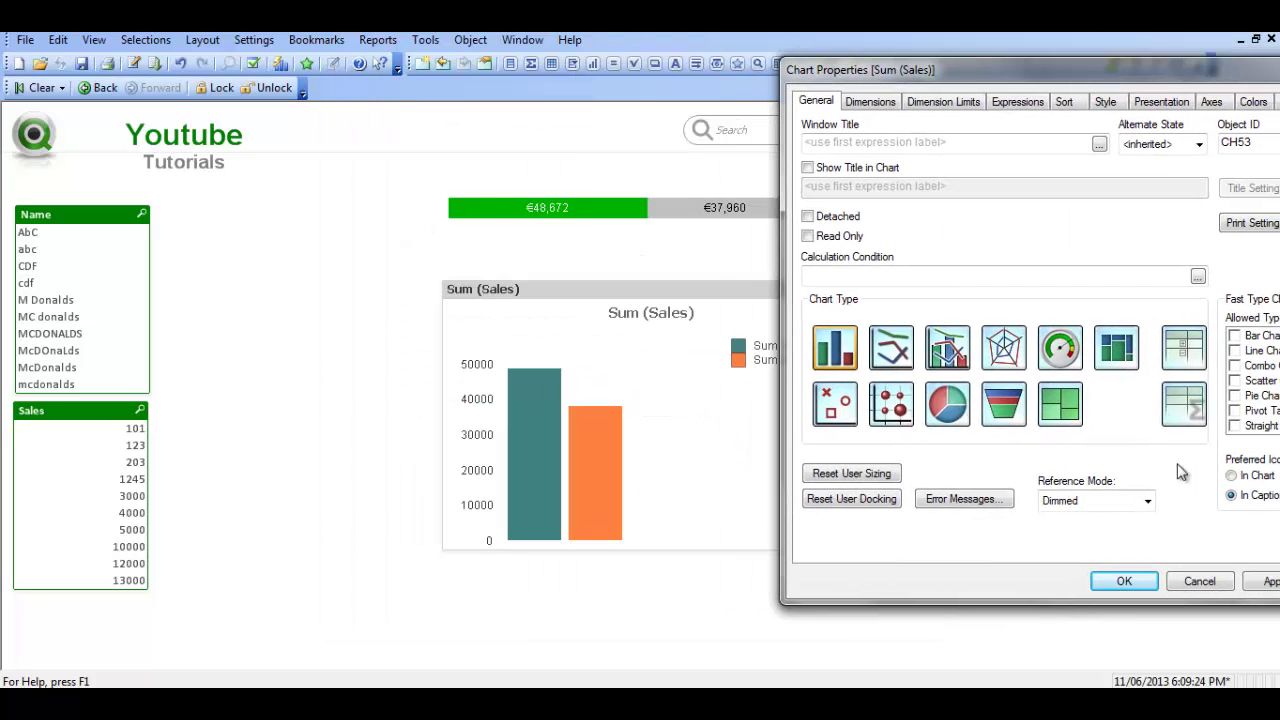
left_click(1271, 582)
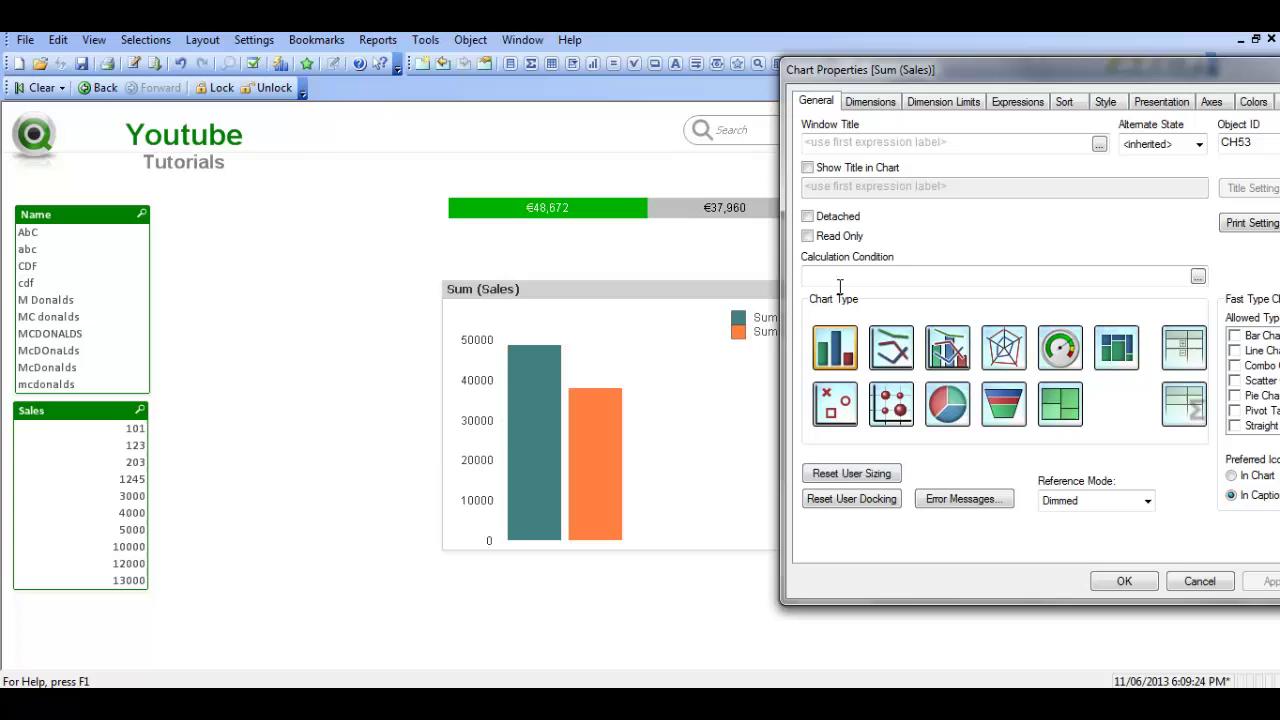
Hide the chart legend and apply the change
left_click(1147, 103)
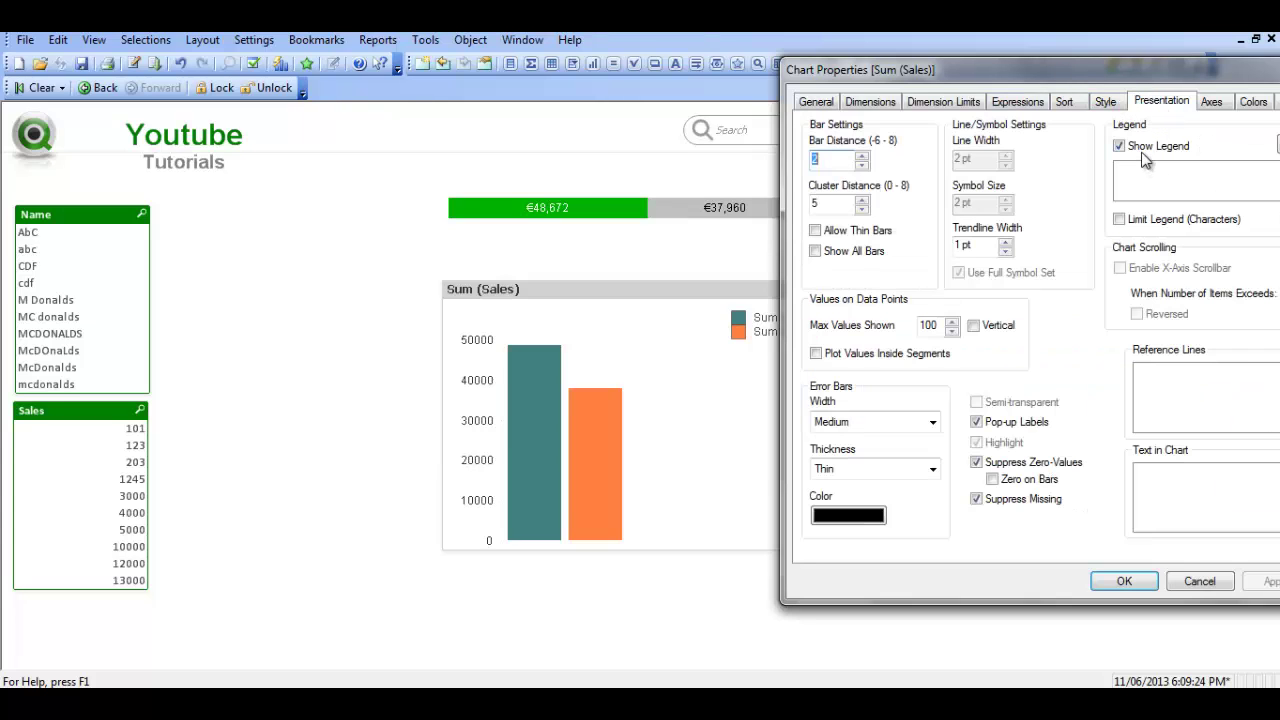
left_click(1140, 148)
left_click(1268, 584)
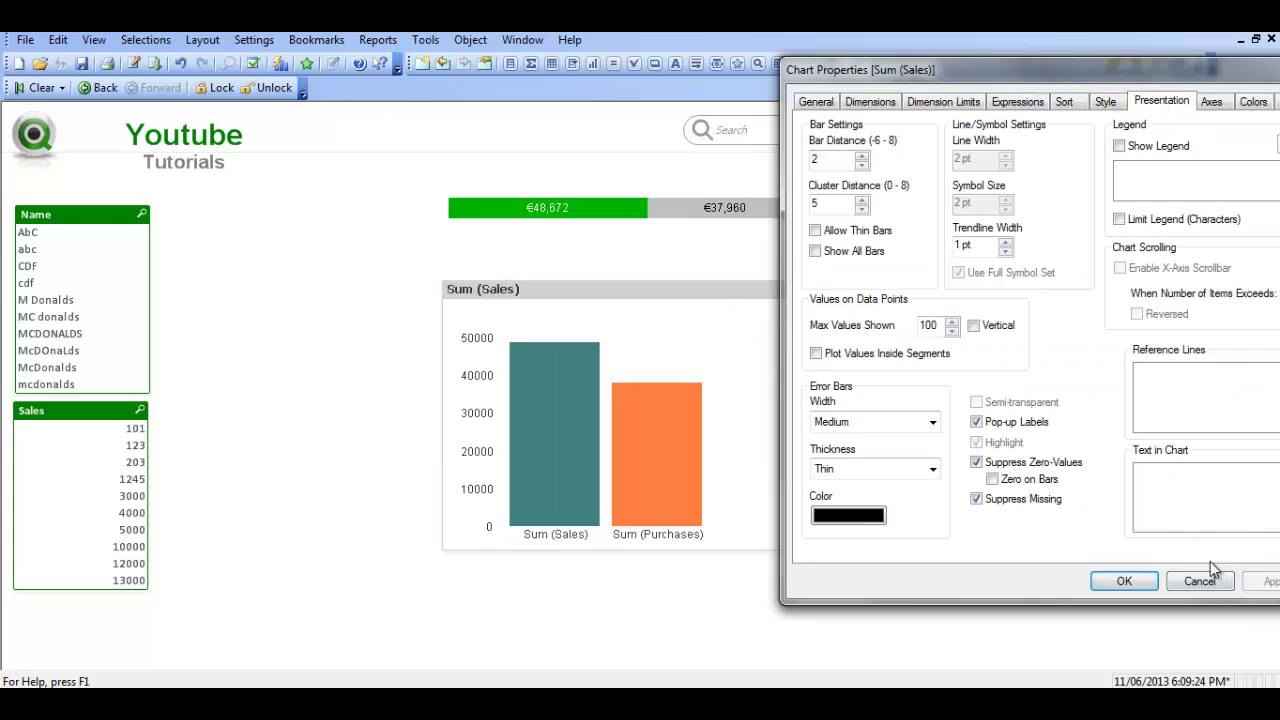
left_click(1252, 102)
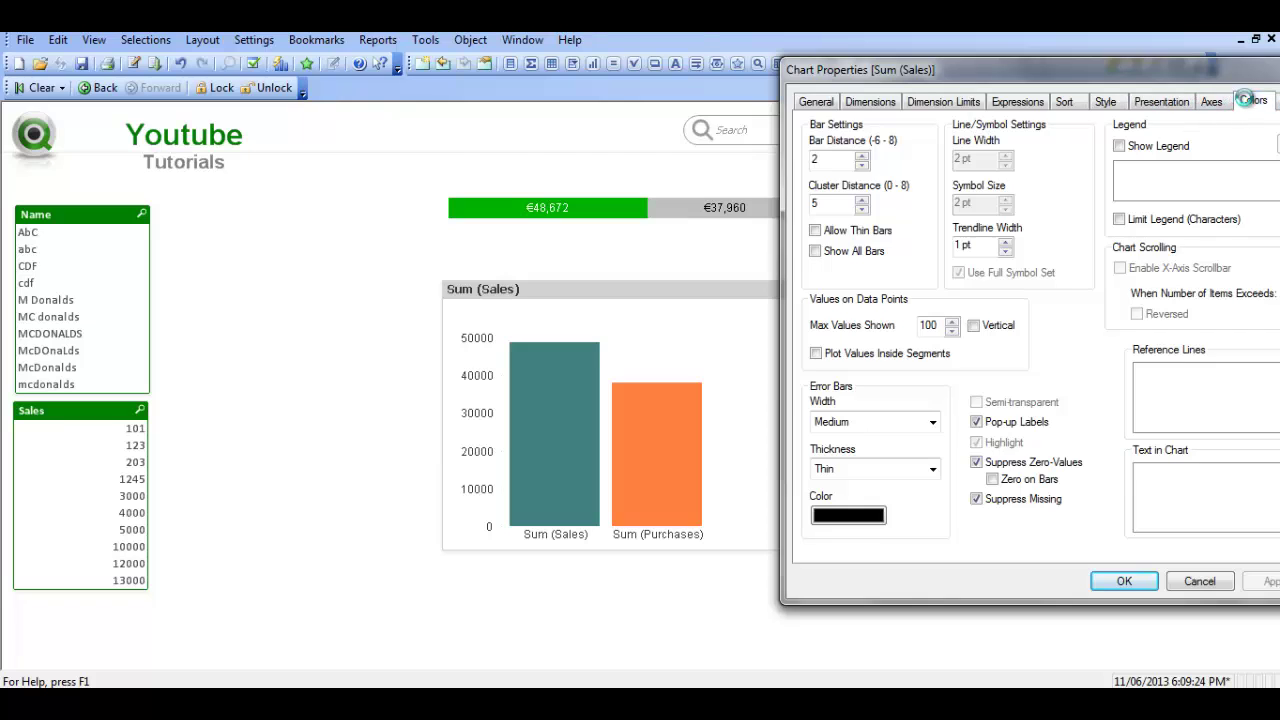
Reset the data colours and set the first bar colour to bright green
left_click(1254, 284)
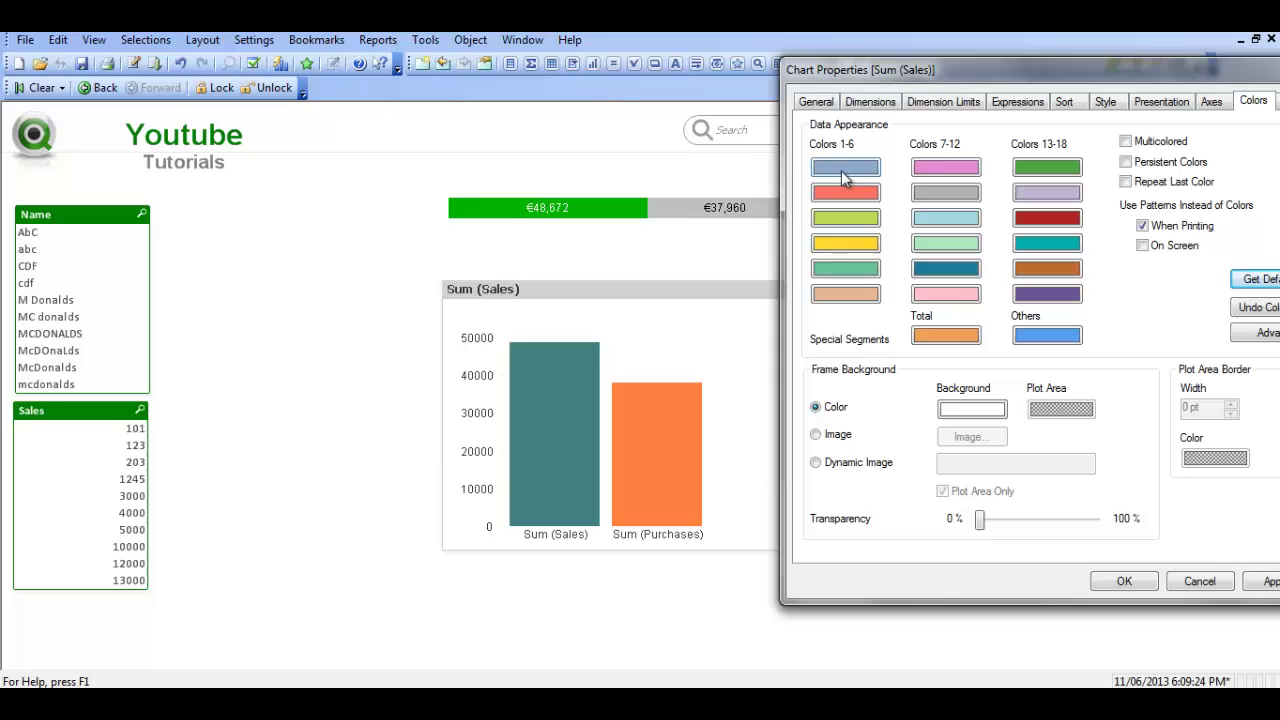
left_click(843, 178)
left_click(778, 191)
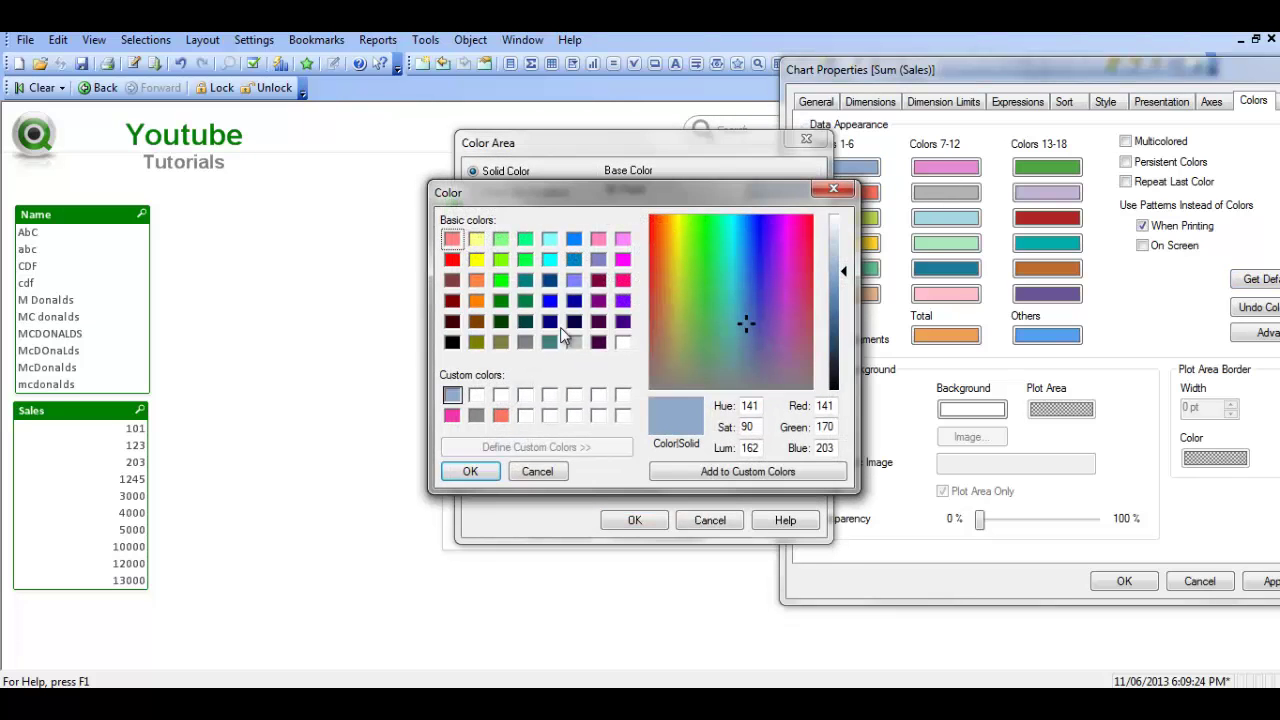
left_click(501, 301)
left_click_drag(834, 326, 839, 319)
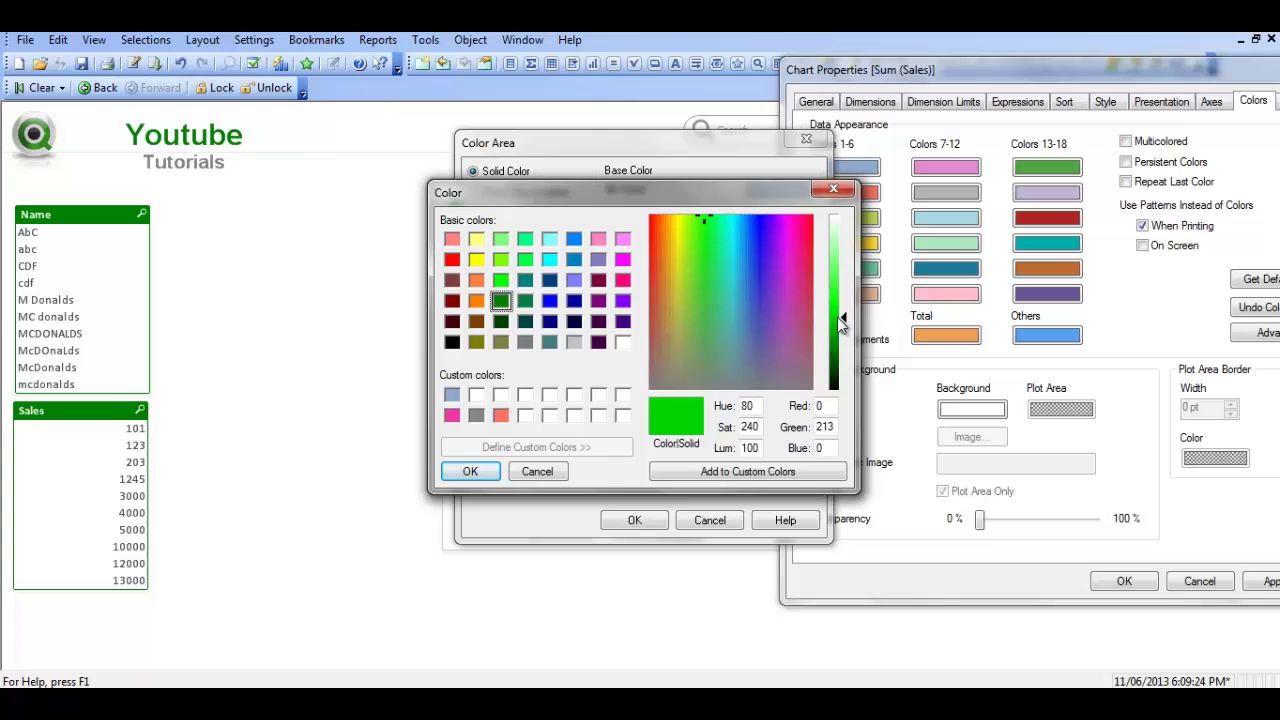
left_click(470, 471)
left_click(632, 519)
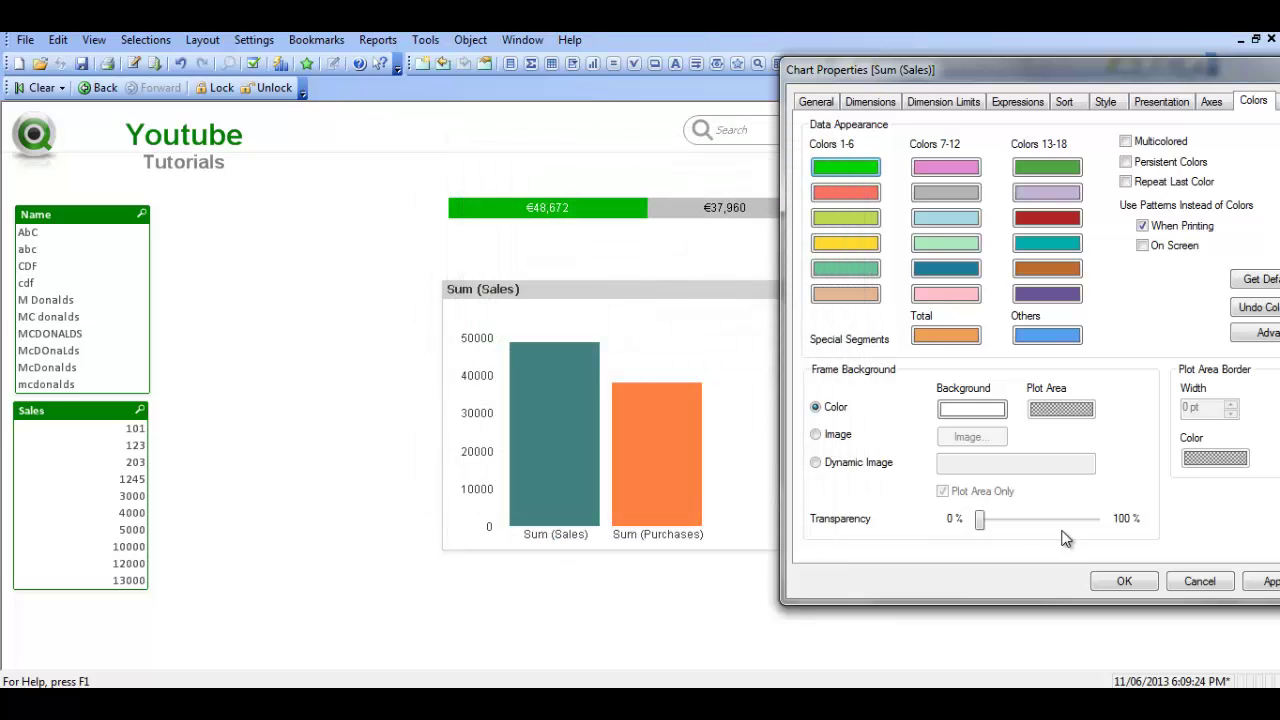
Set the second bar colour to light grey and apply the colours
left_click_drag(1085, 64, 999, 71)
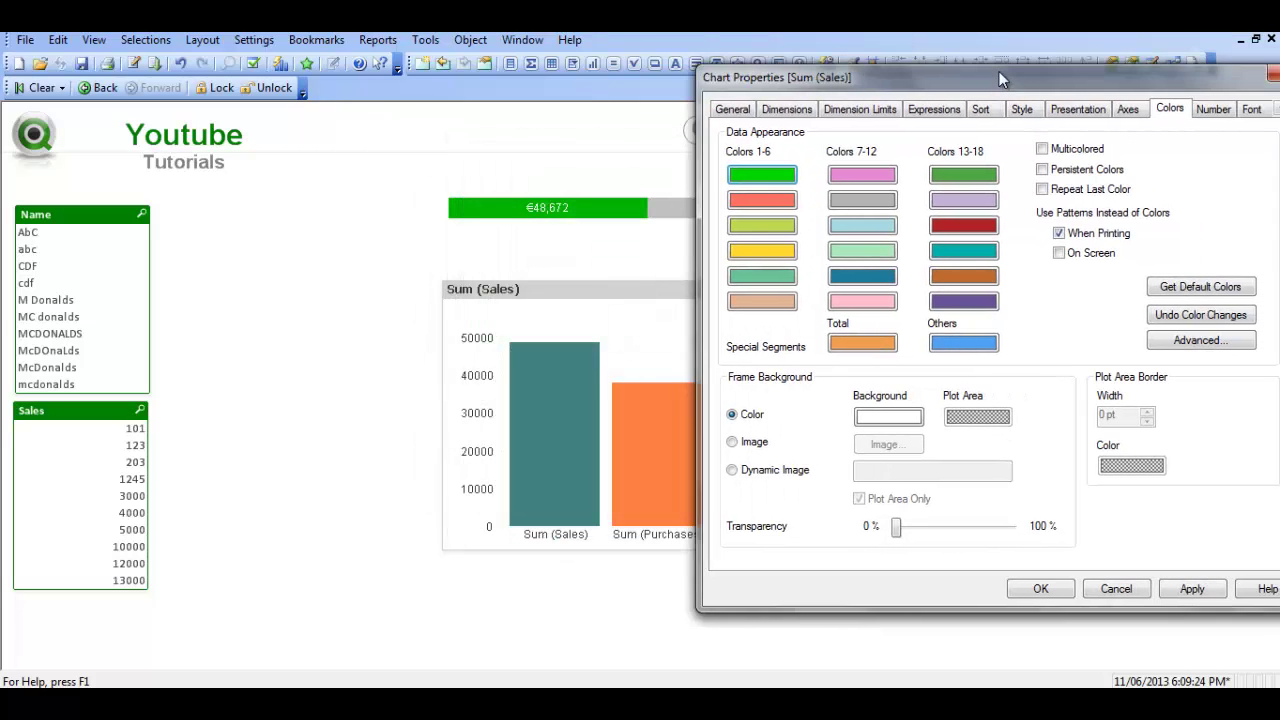
left_click(757, 203)
left_click(767, 196)
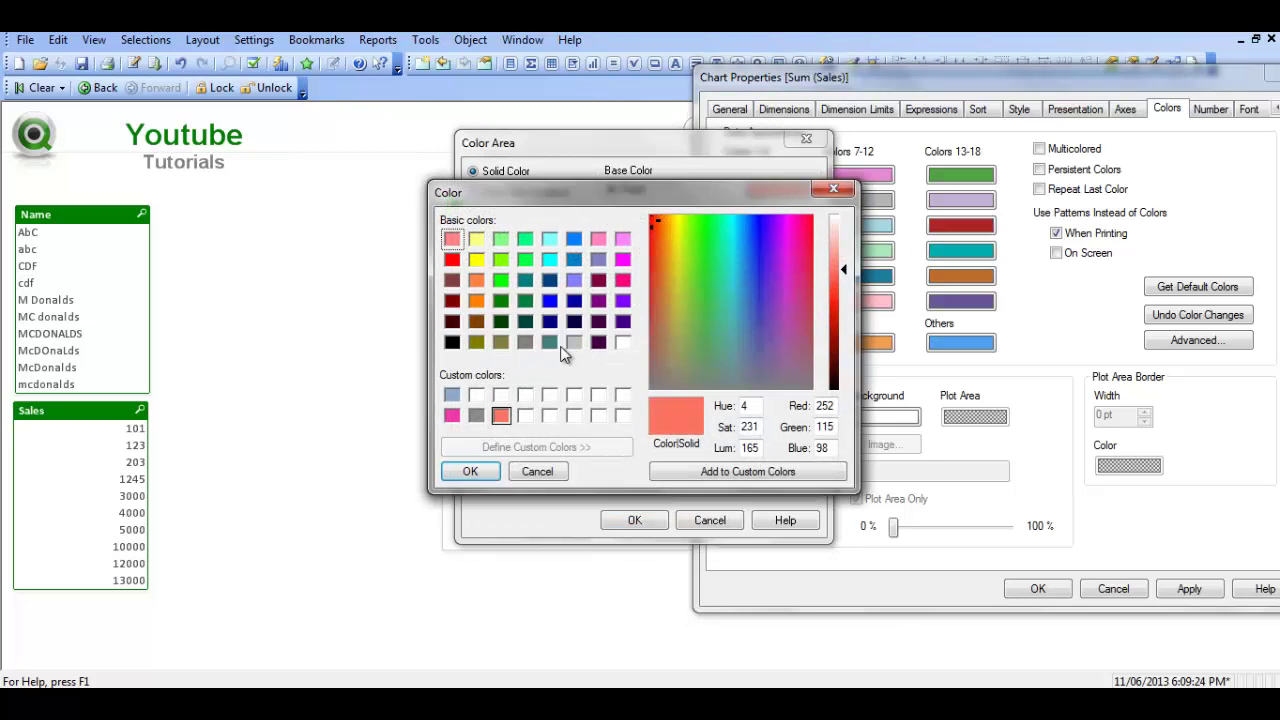
left_click(575, 342)
left_click(470, 471)
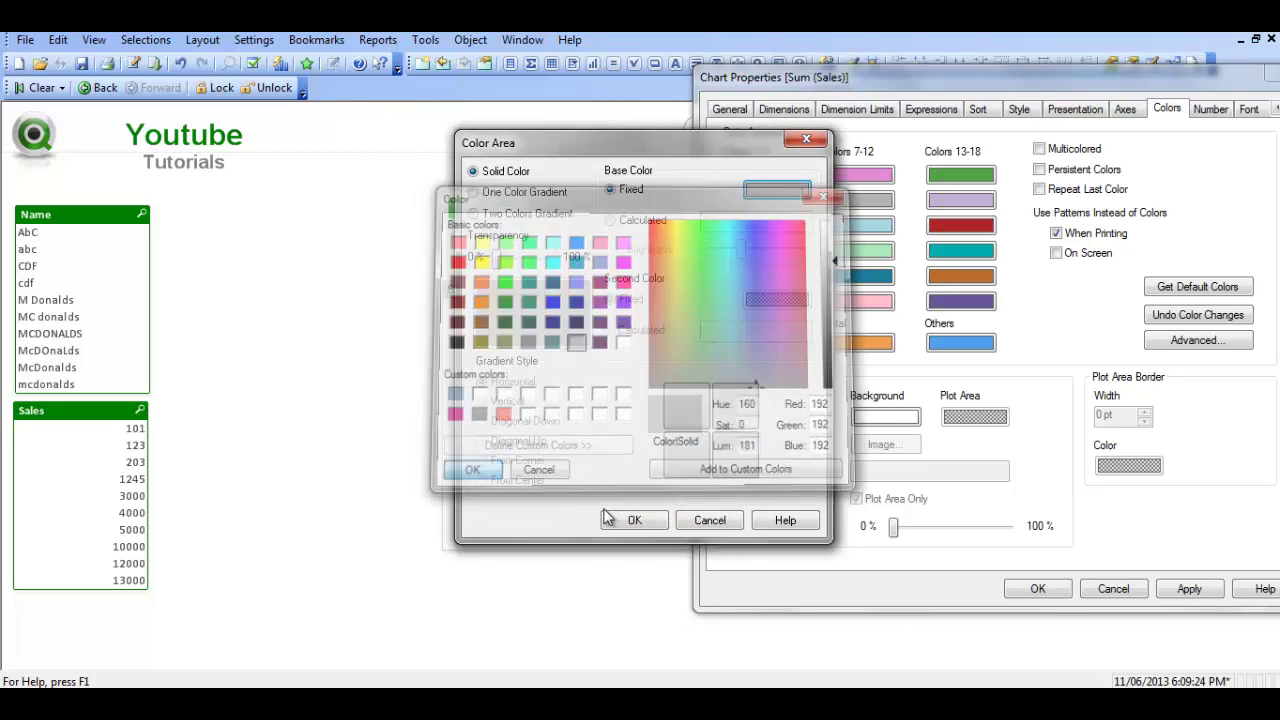
left_click(641, 520)
left_click(1175, 590)
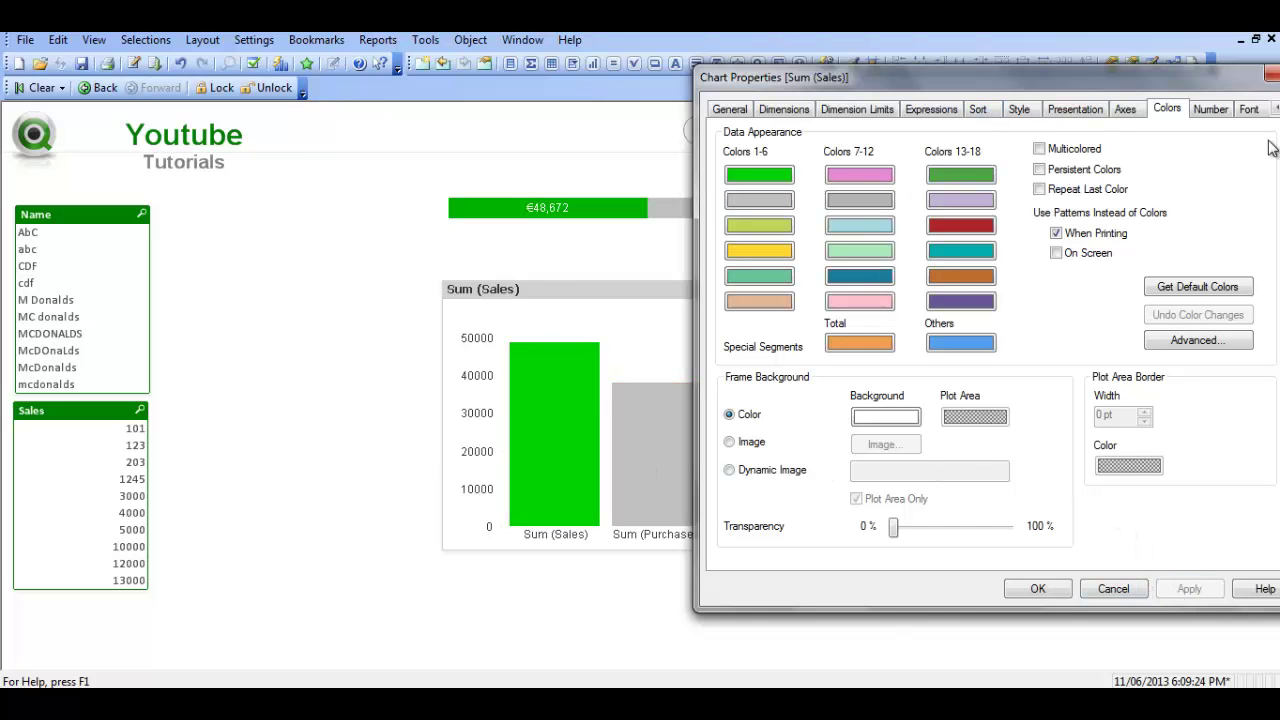
left_click_drag(1080, 87, 878, 162)
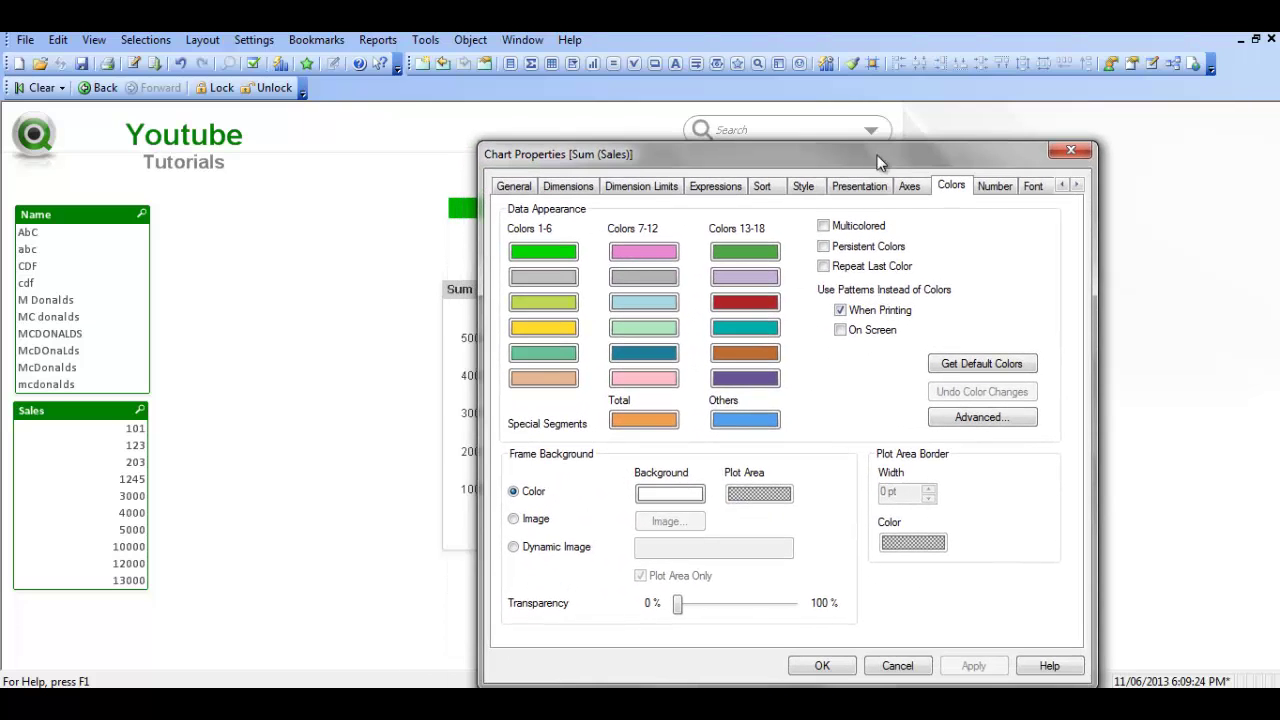
Turn off the chart's caption bar
left_click(1077, 185)
left_click(1077, 185)
left_click(1012, 185)
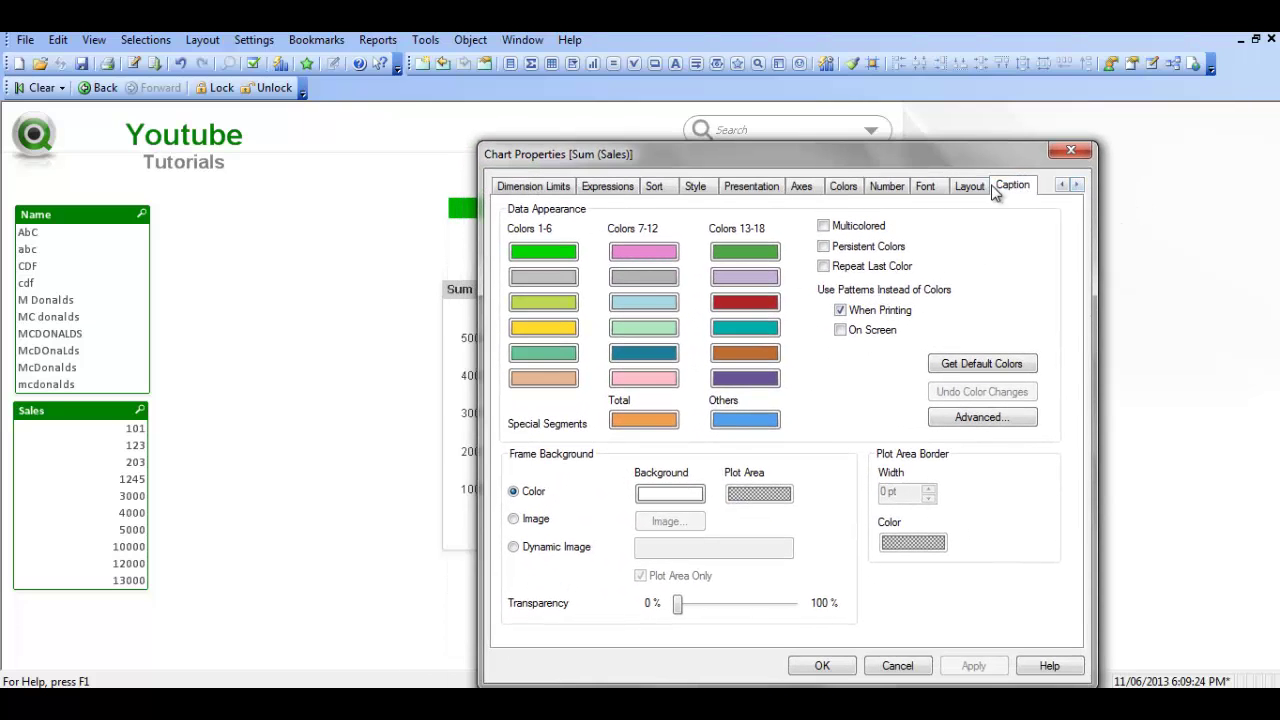
left_click(515, 209)
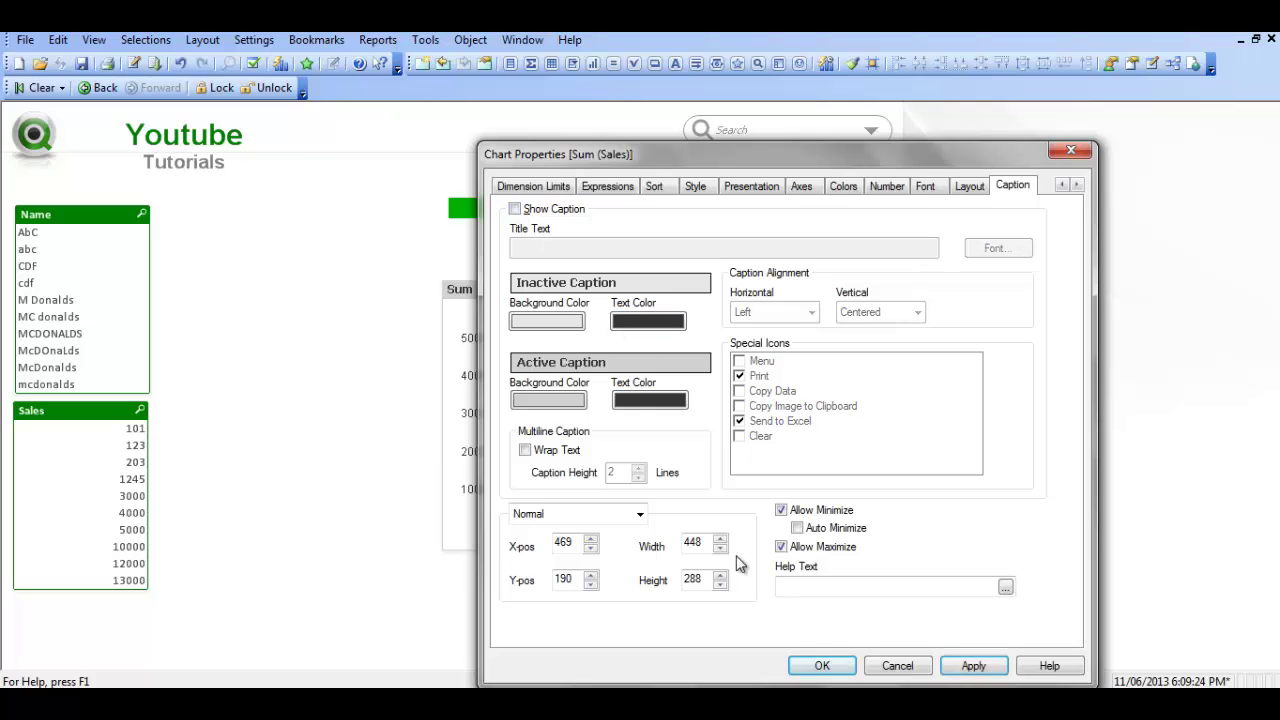
left_click(816, 665)
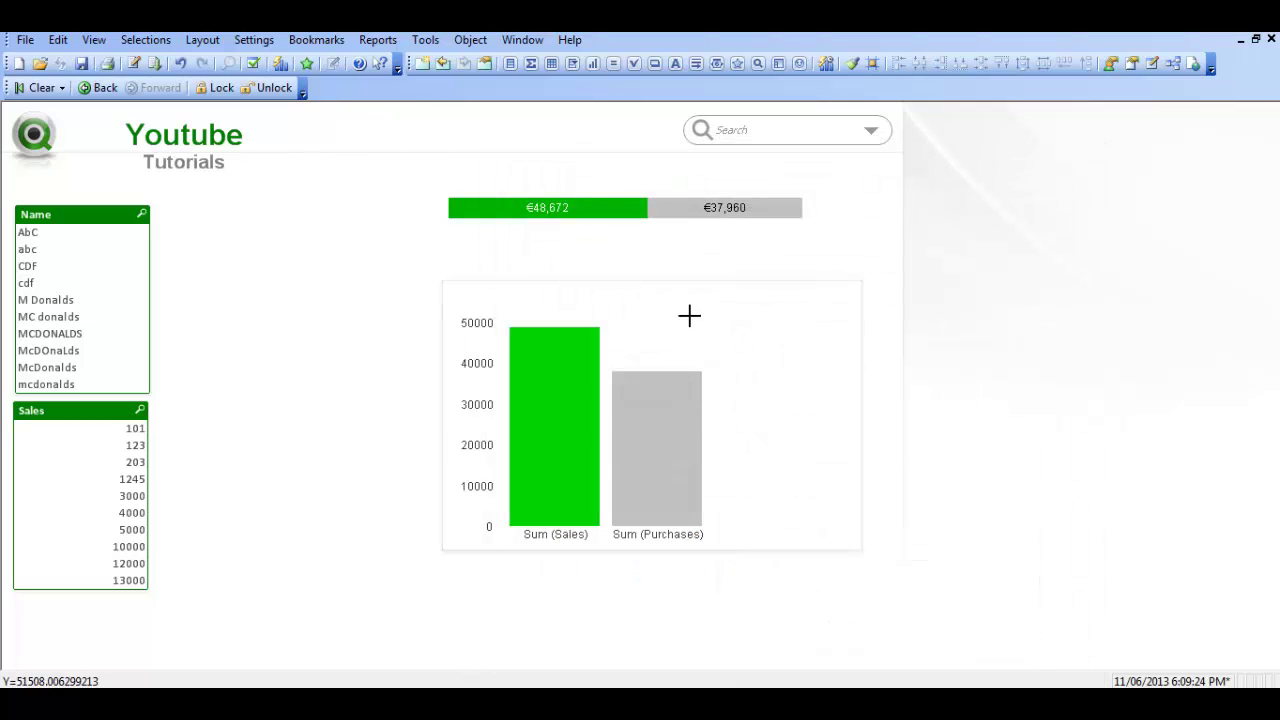
Set the chart's border width to 0 pt and shadow intensity to No Shadow
right_click(683, 312)
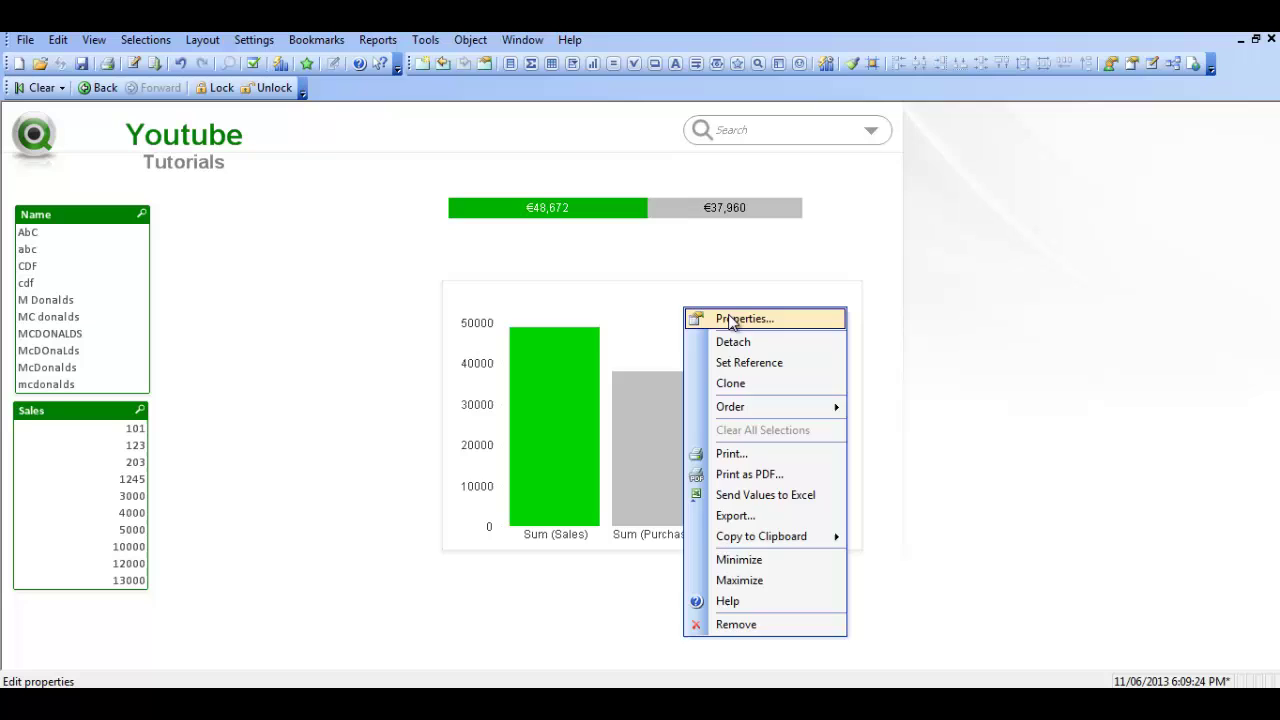
left_click(731, 320)
left_click_drag(672, 81, 697, 457)
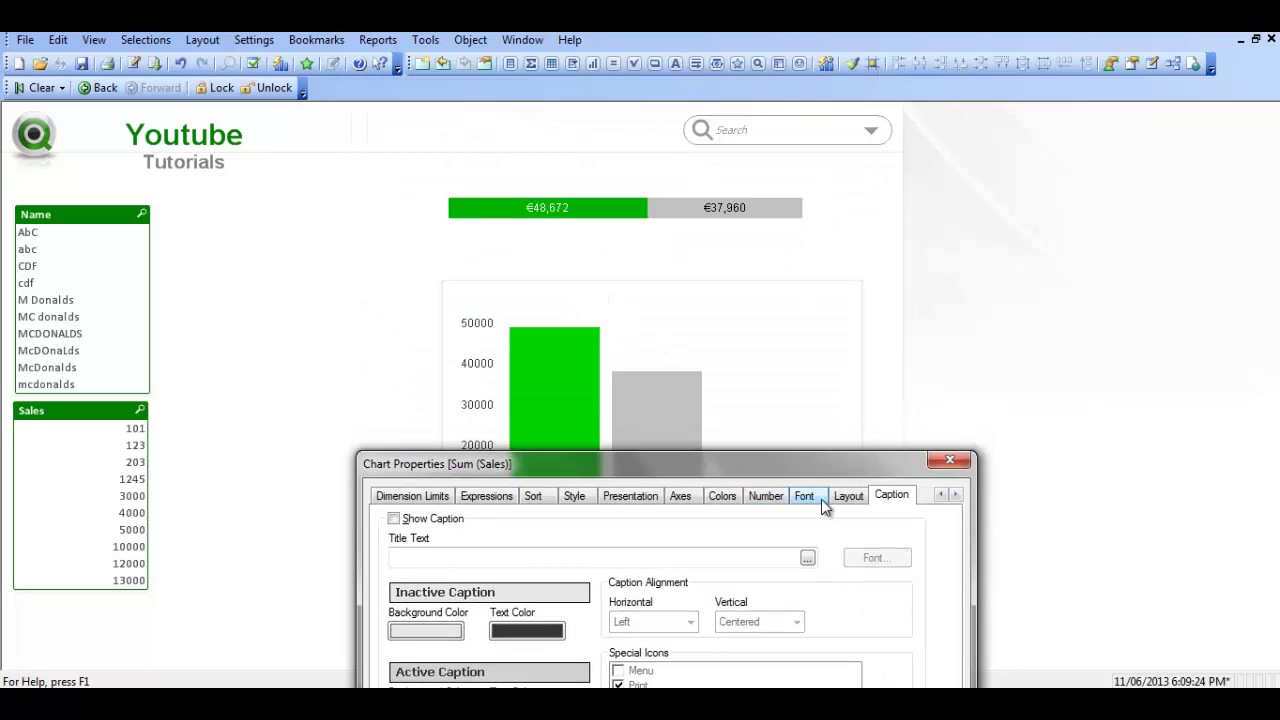
left_click(848, 495)
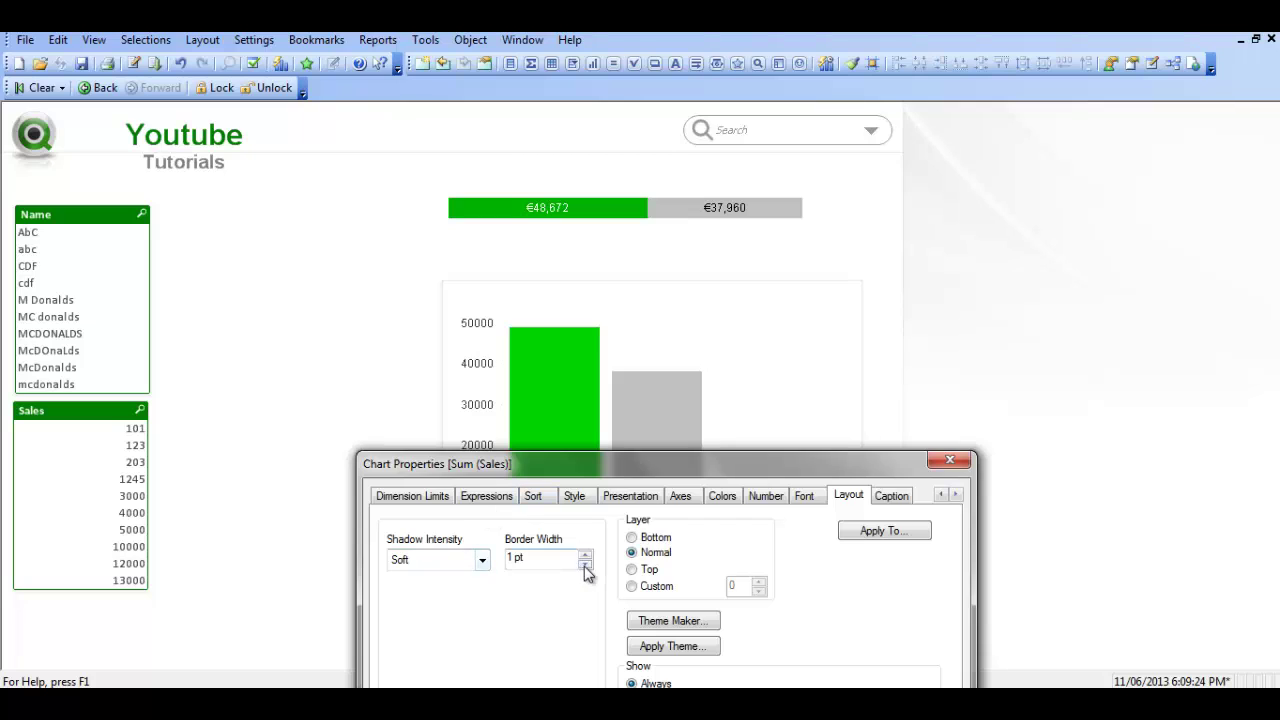
left_click(585, 566)
left_click(483, 562)
left_click(440, 625)
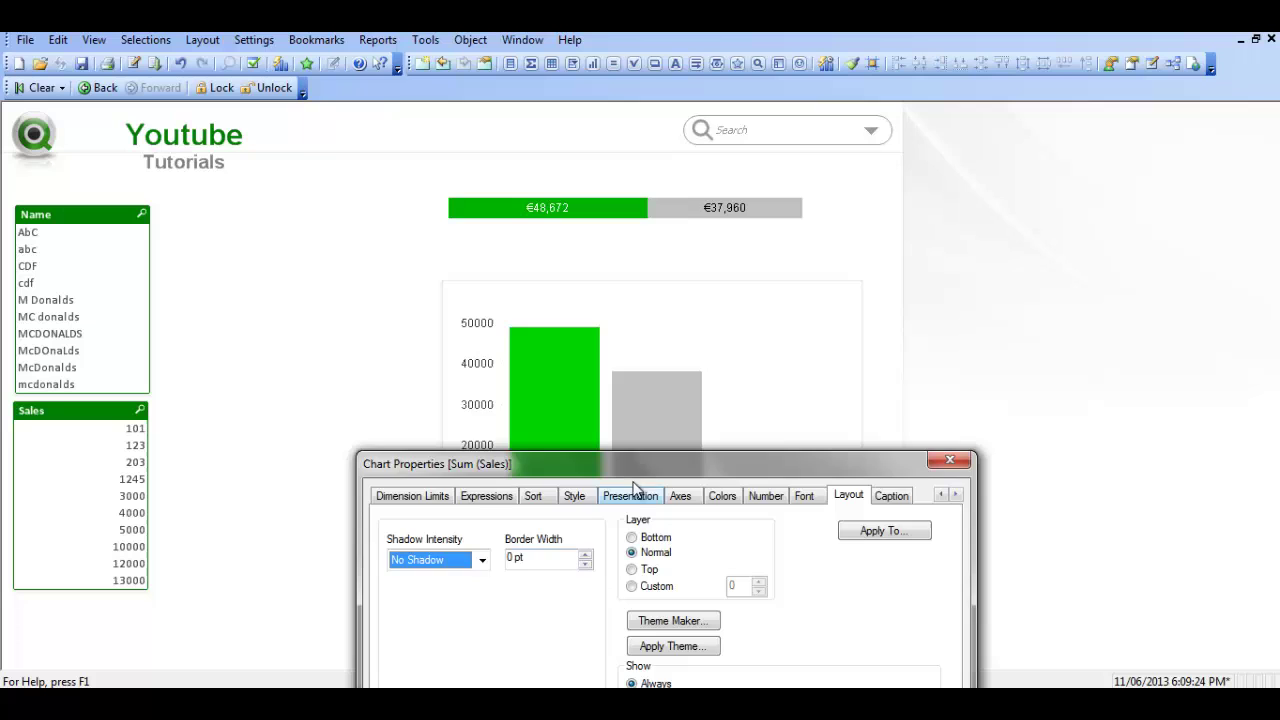
left_click_drag(633, 484, 938, 122)
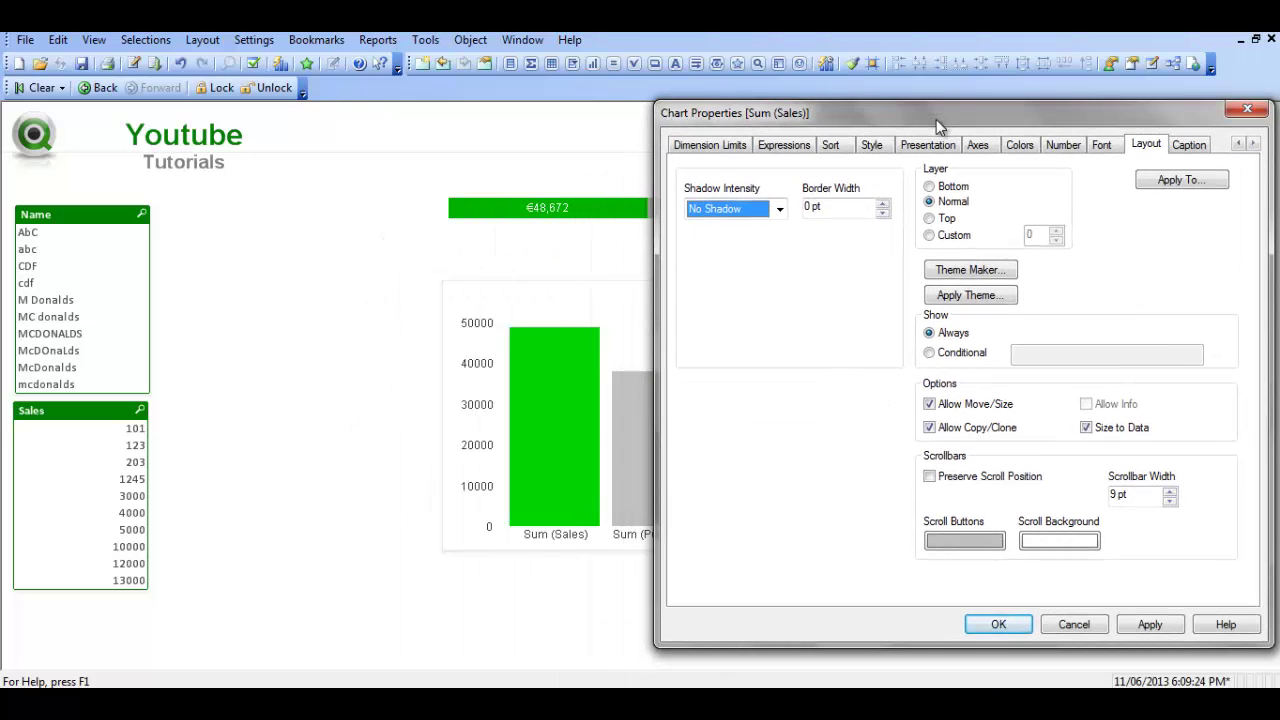
left_click(997, 628)
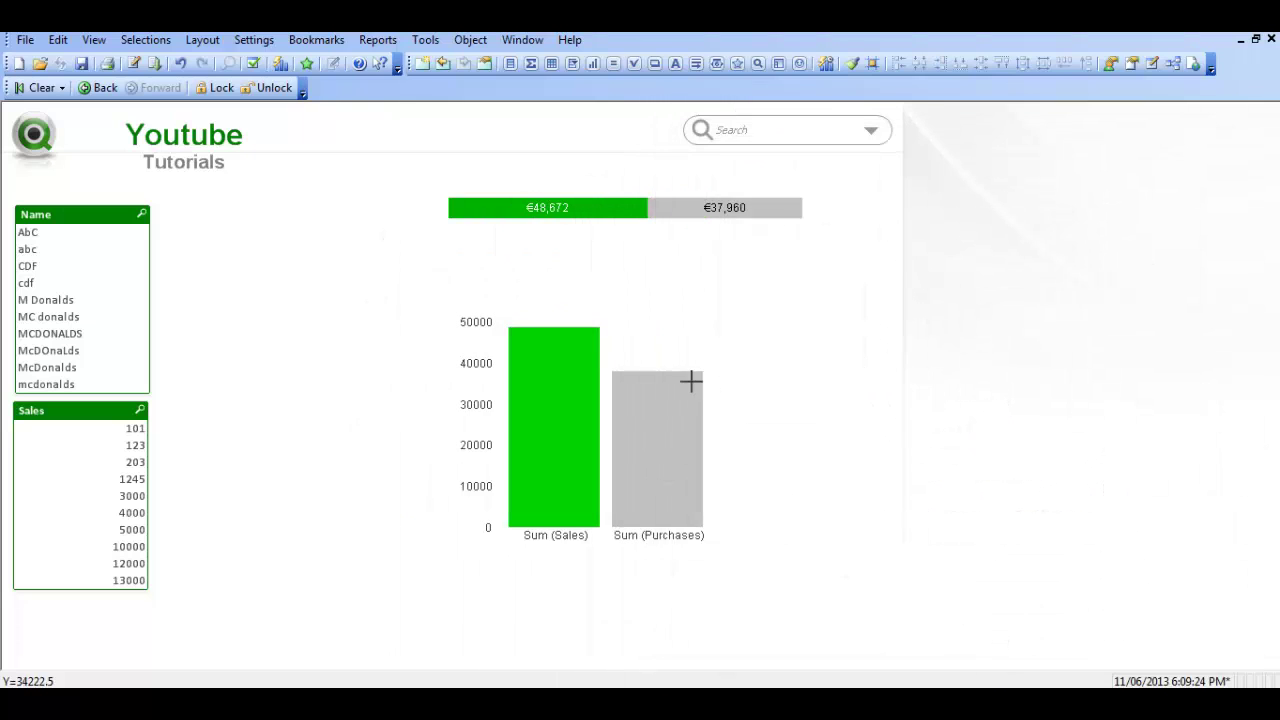
Make both the expression and dimension axis lines 100% transparent
right_click(620, 295)
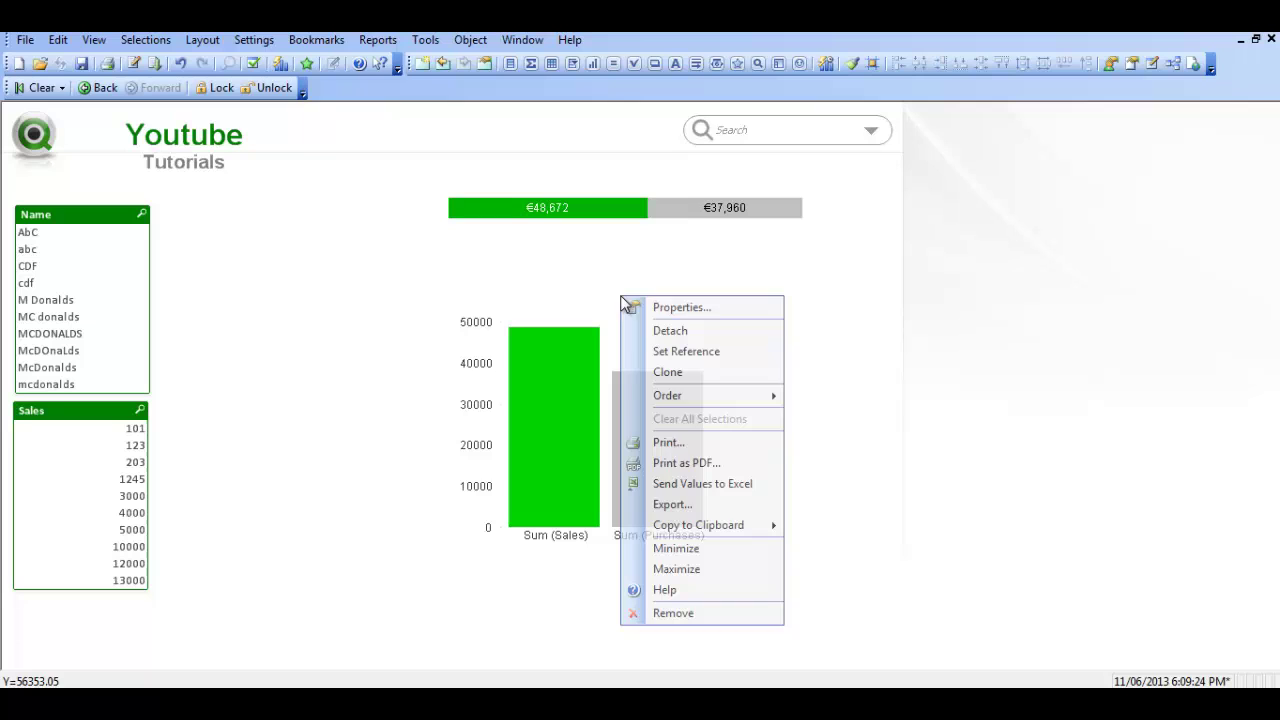
left_click(680, 310)
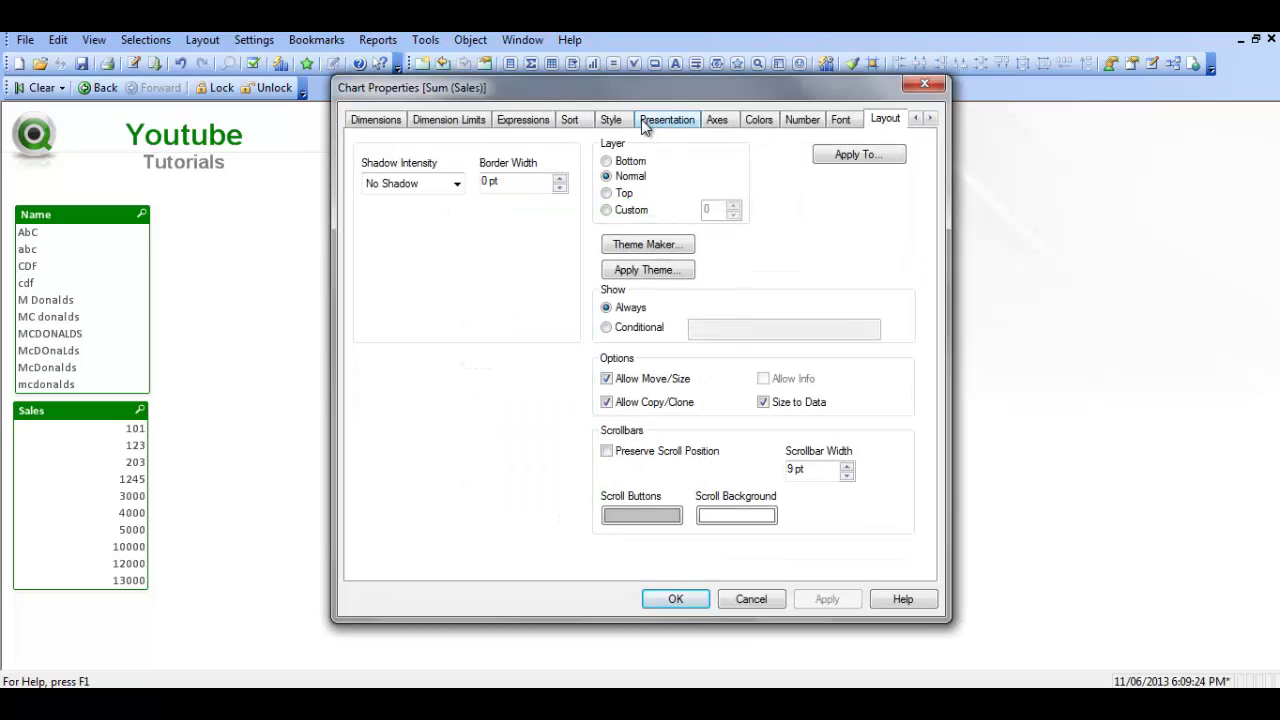
left_click(717, 119)
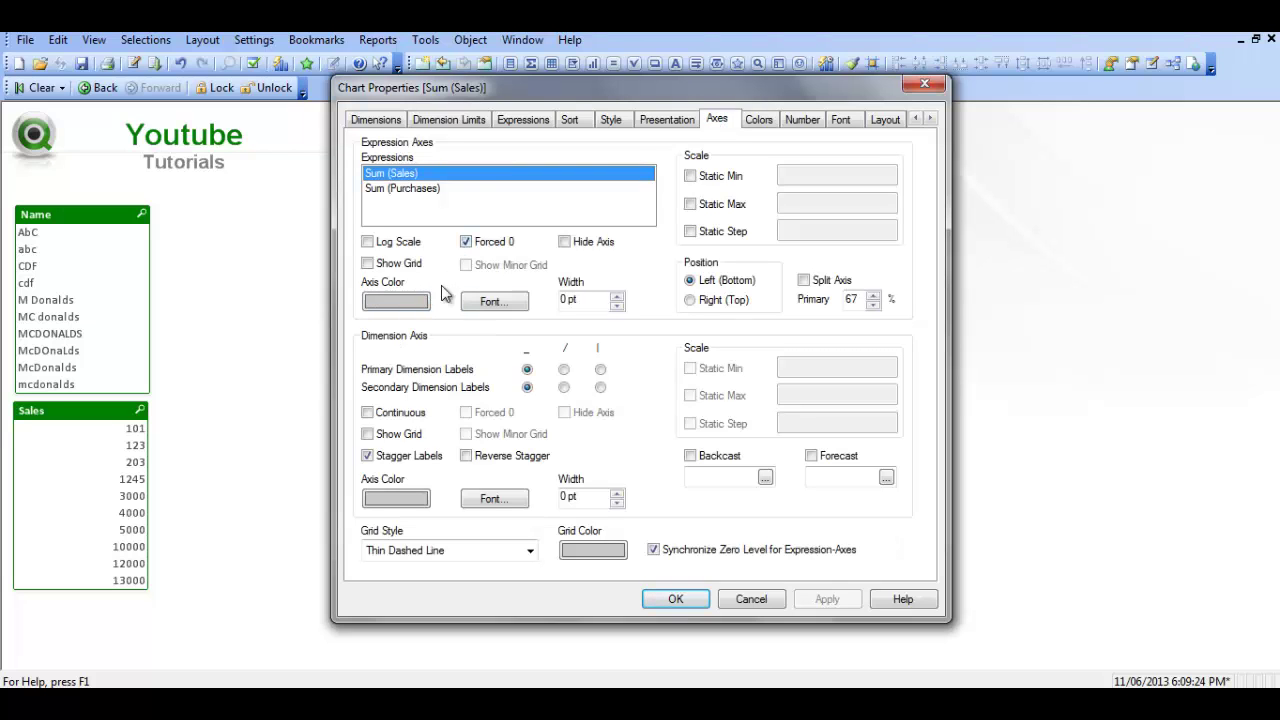
left_click(410, 307)
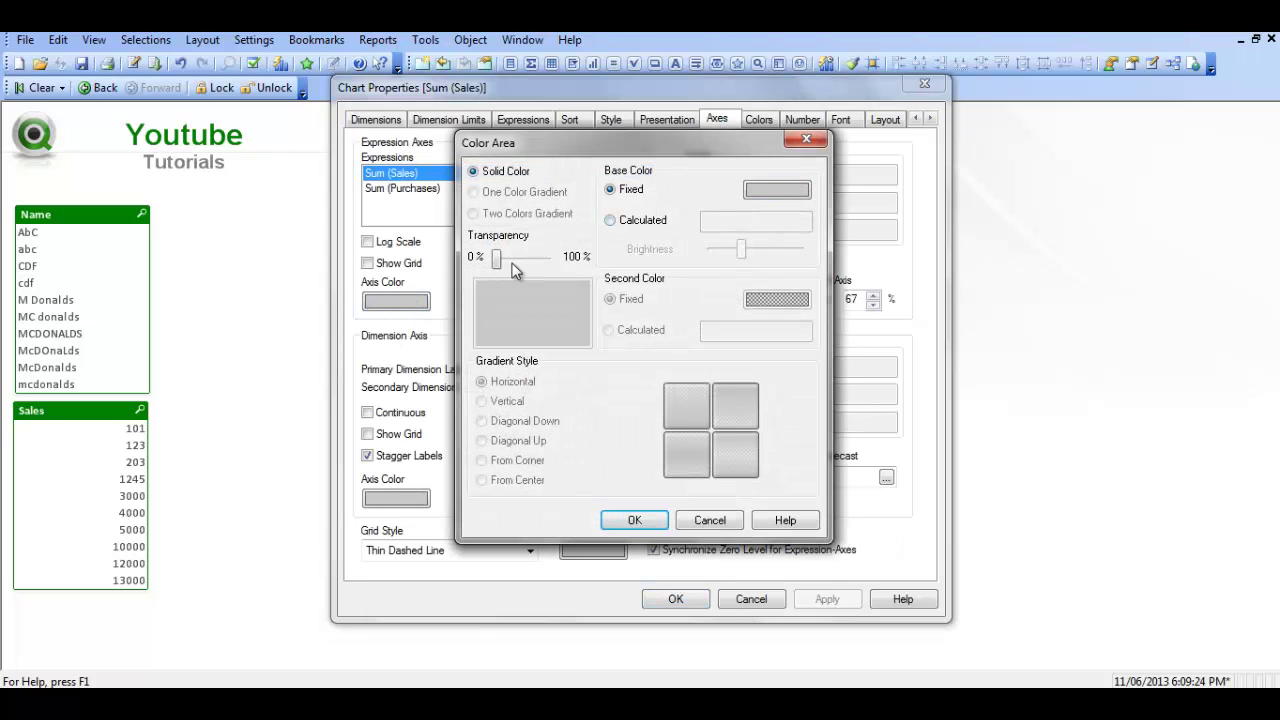
left_click_drag(498, 258, 545, 258)
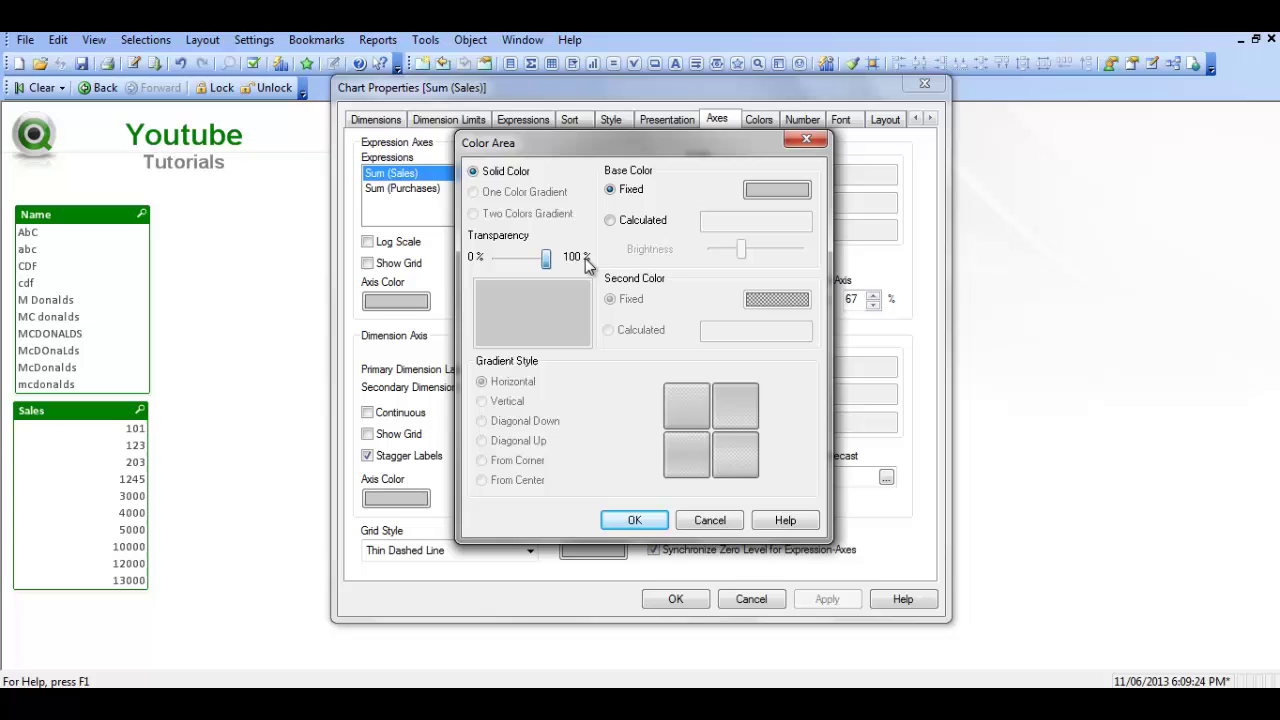
left_click(634, 520)
left_click(418, 506)
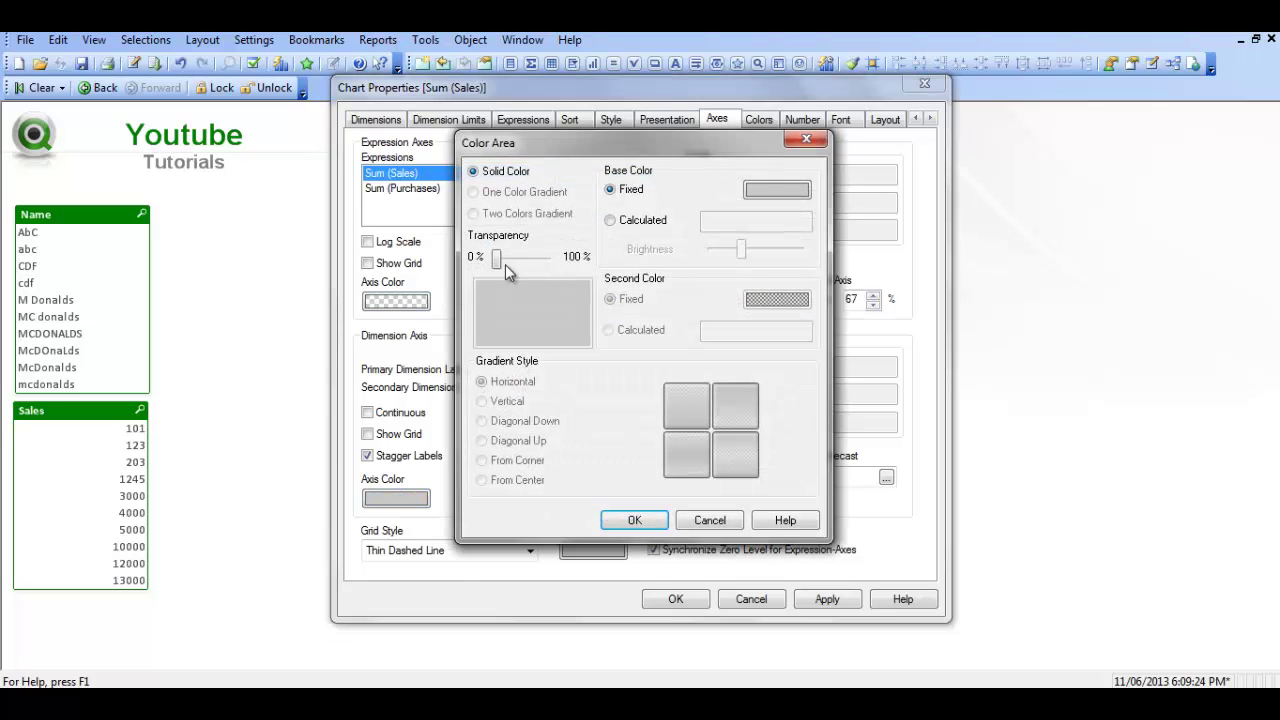
left_click_drag(497, 259, 545, 259)
left_click(630, 520)
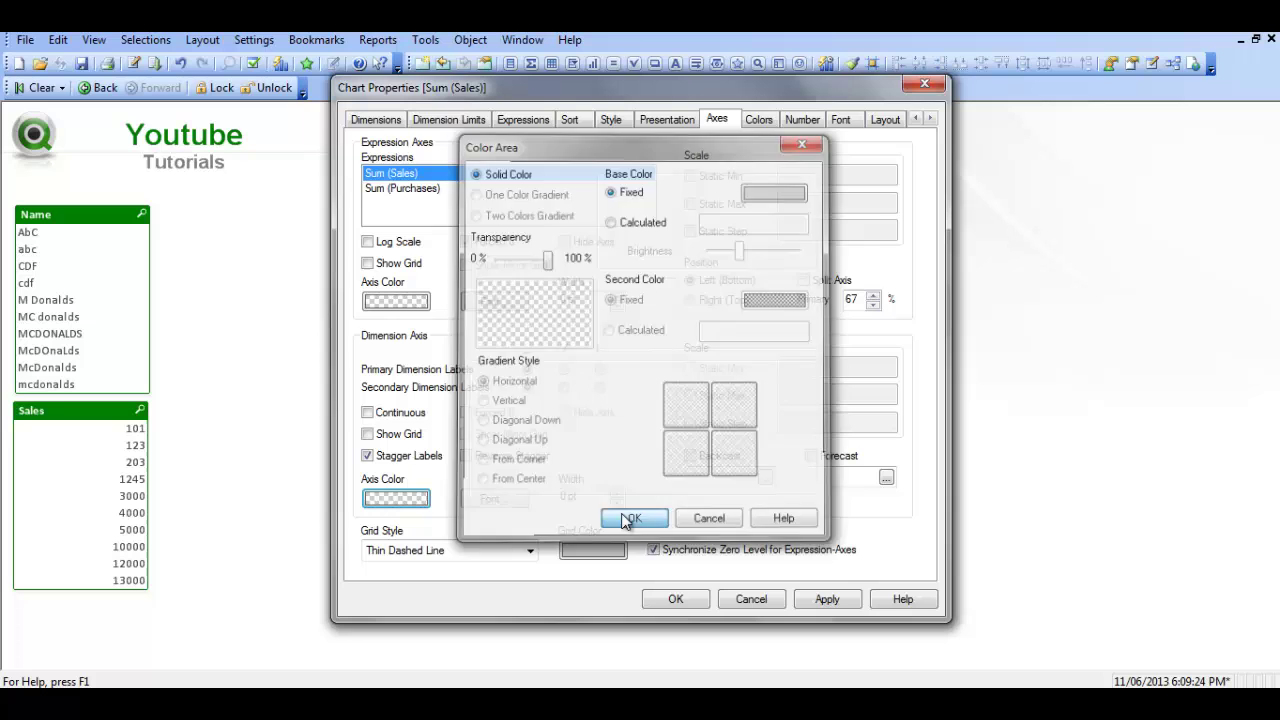
Make the expression and dimension axis label fonts 100% transparent and apply
left_click(489, 303)
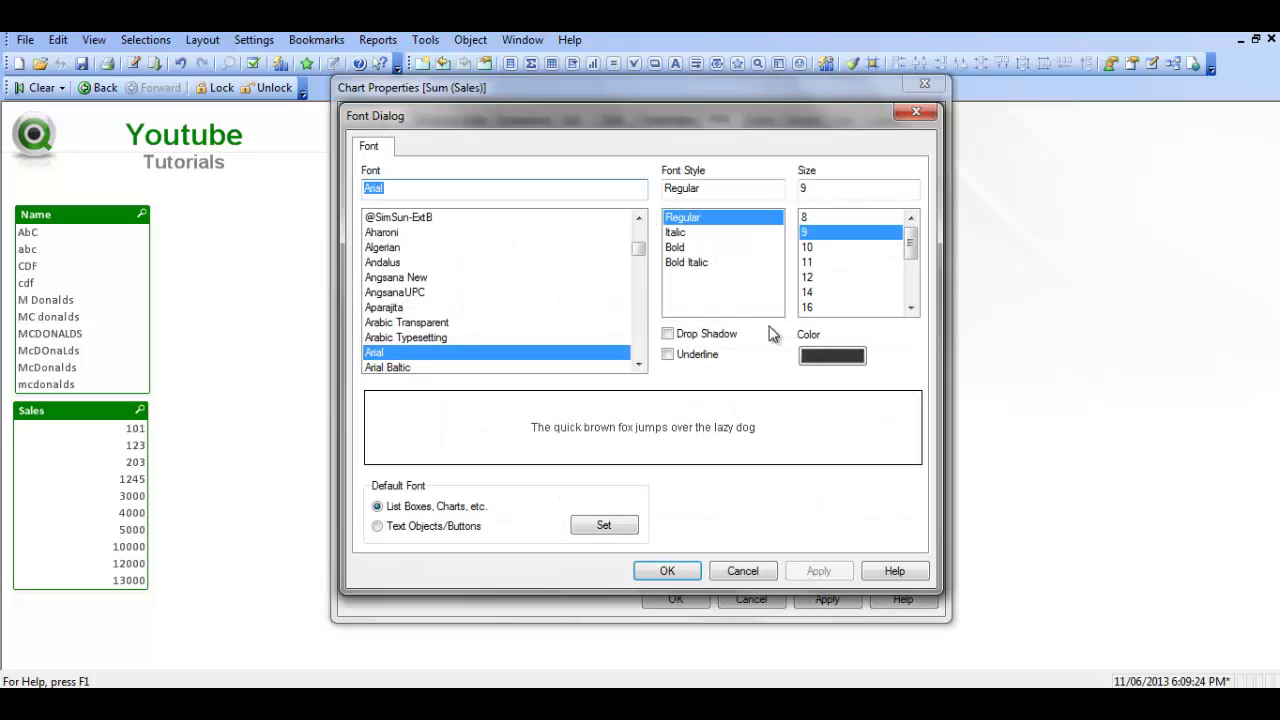
left_click(833, 356)
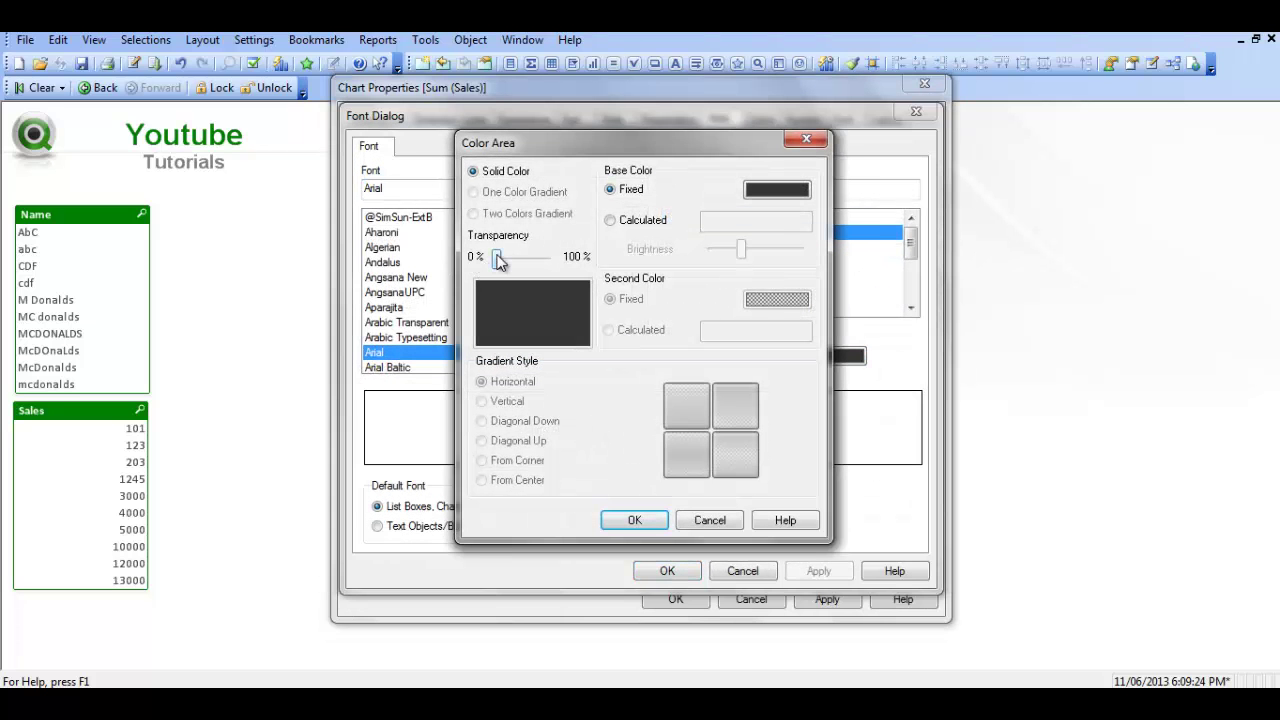
left_click_drag(499, 258, 546, 258)
left_click(634, 520)
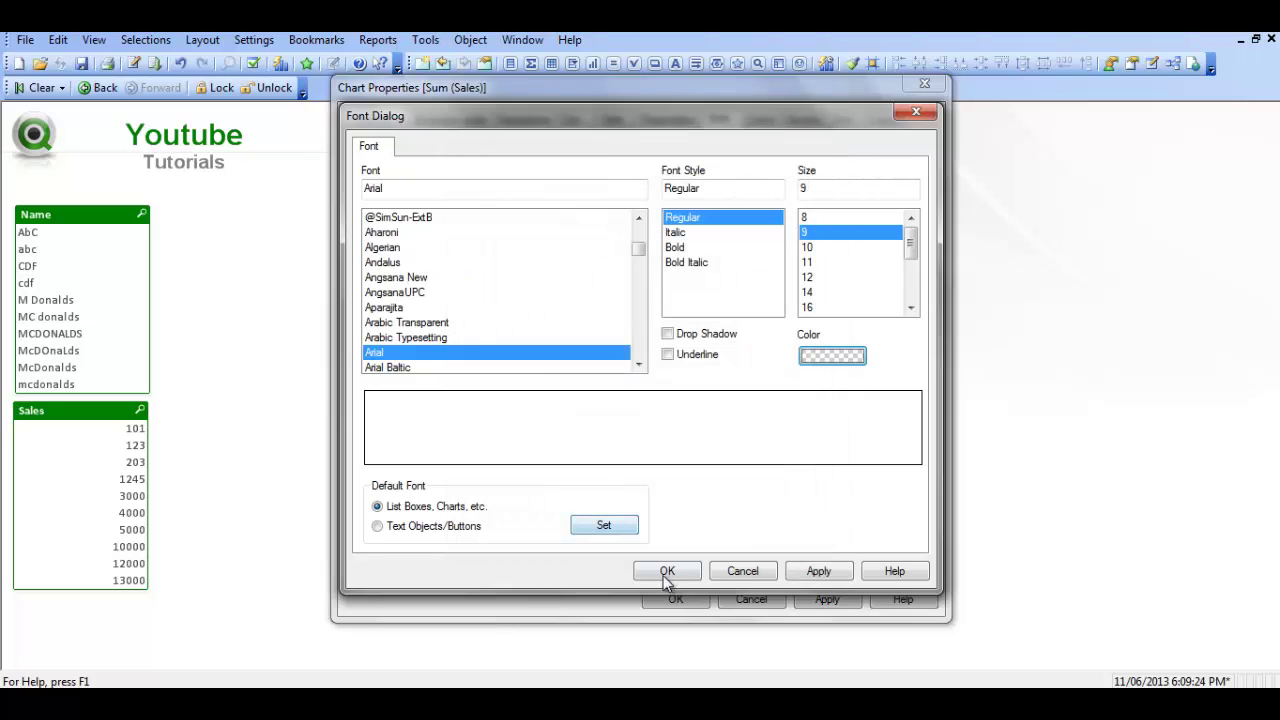
left_click(665, 572)
left_click(494, 498)
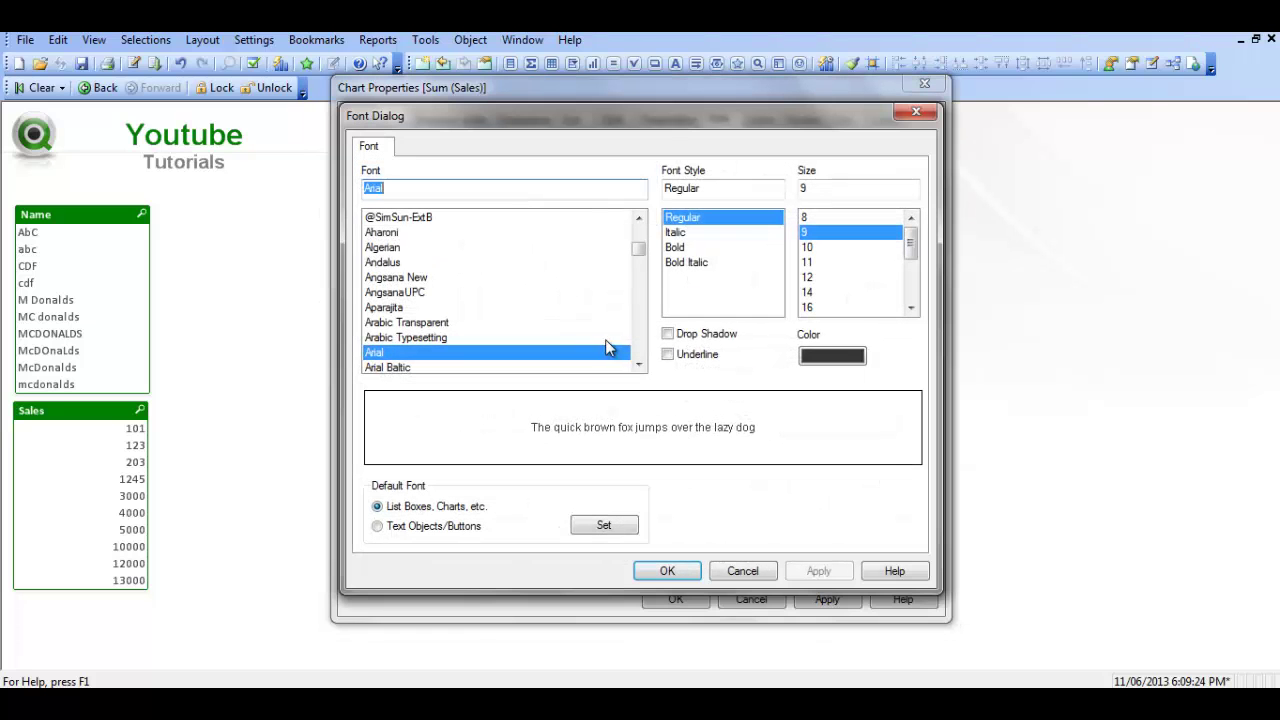
left_click(830, 356)
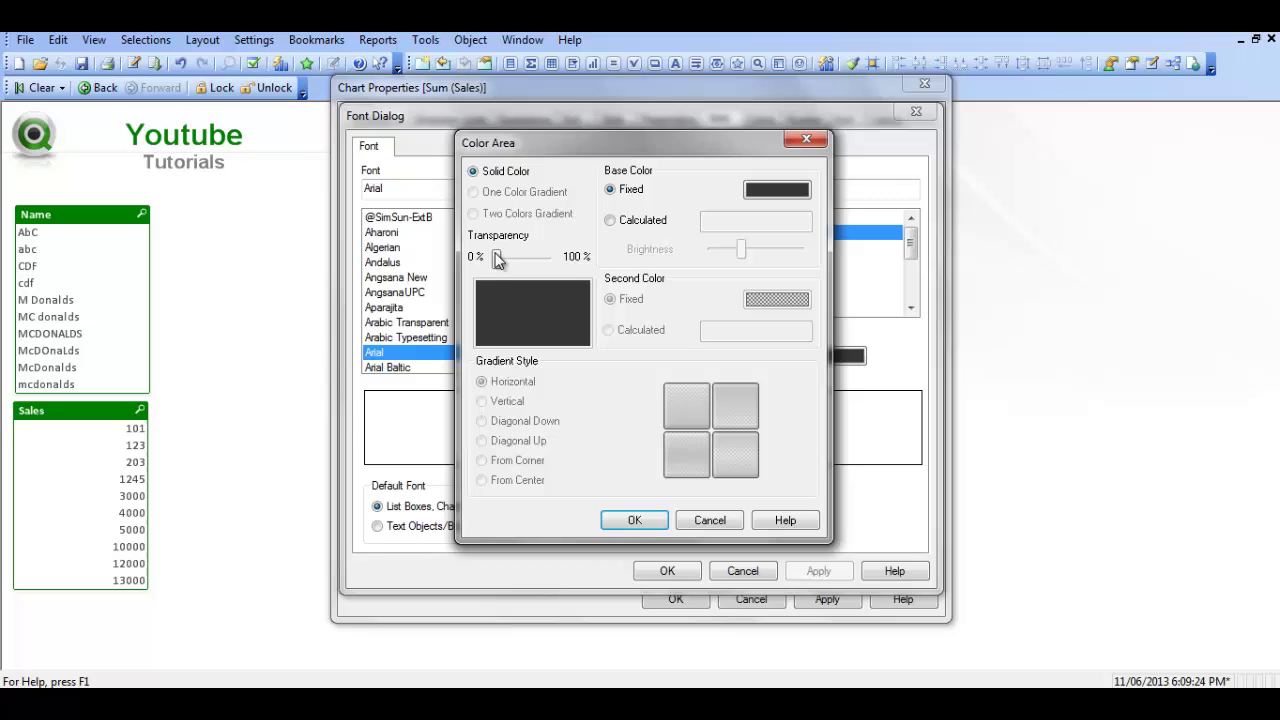
left_click_drag(499, 258, 546, 258)
left_click(638, 519)
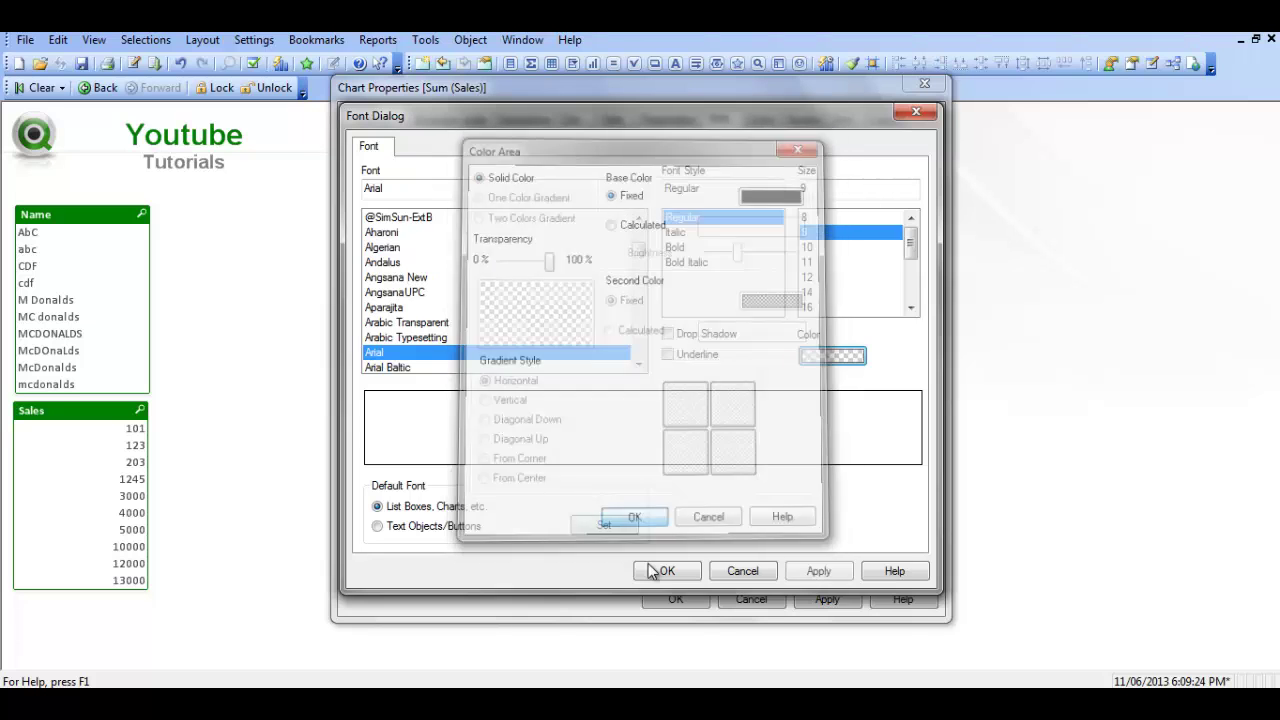
left_click(665, 571)
left_click(662, 599)
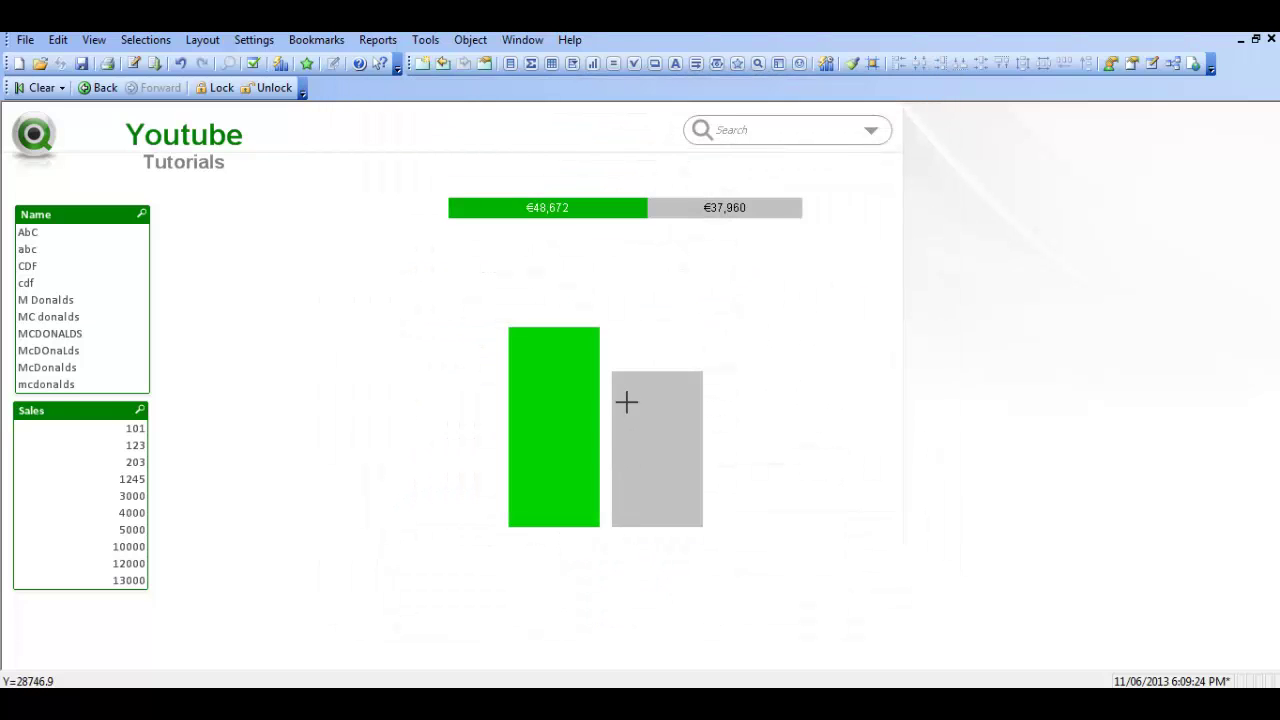
Switch the chart to horizontal orientation on the Style tab
right_click(586, 327)
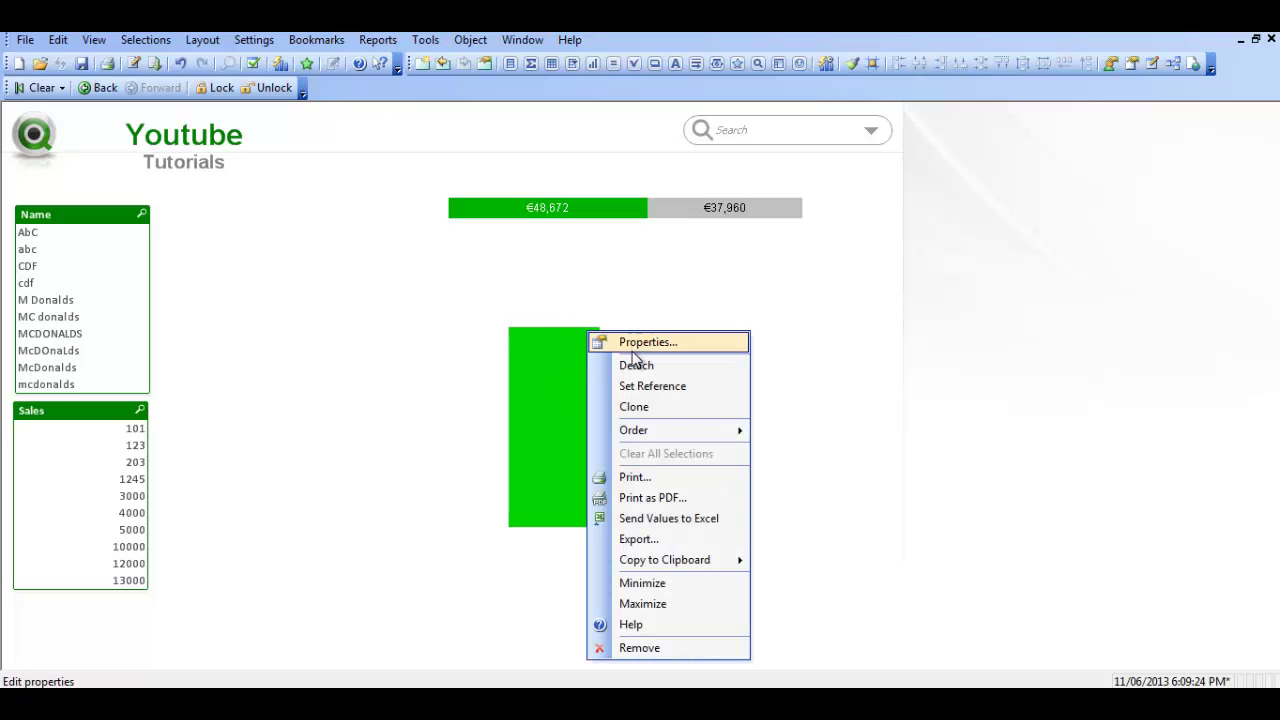
left_click(612, 339)
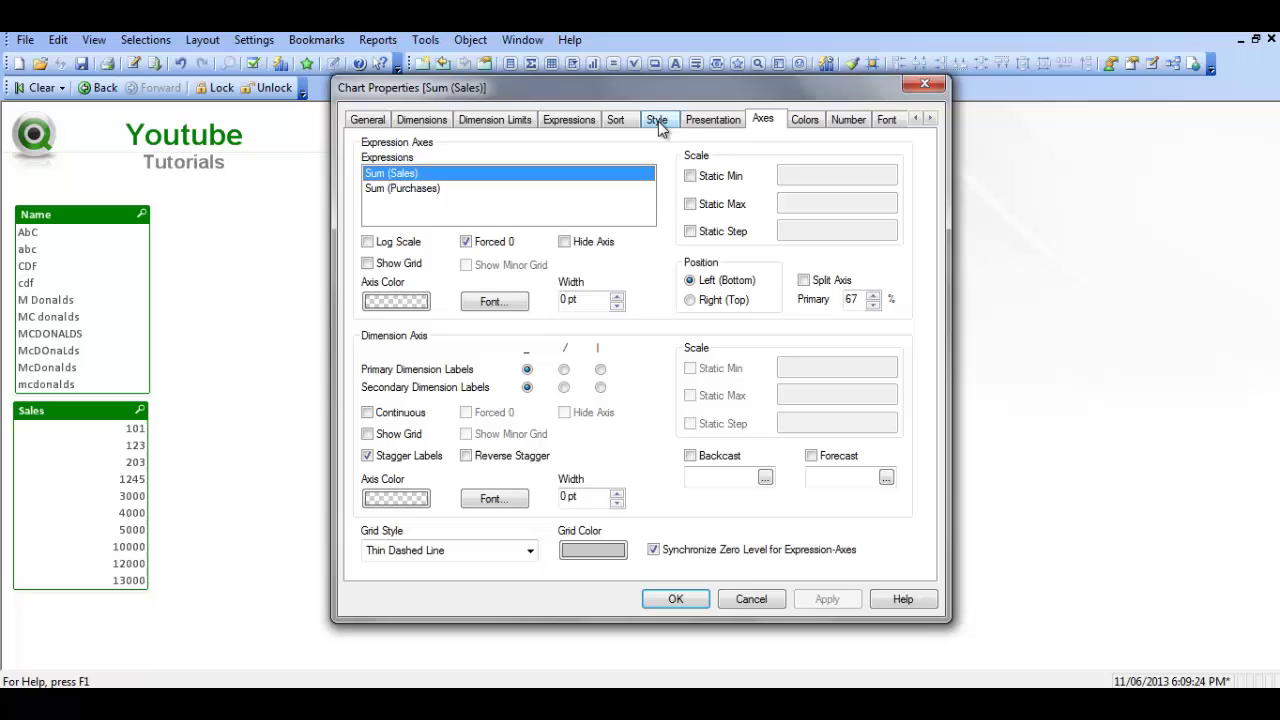
left_click(657, 120)
left_click(600, 200)
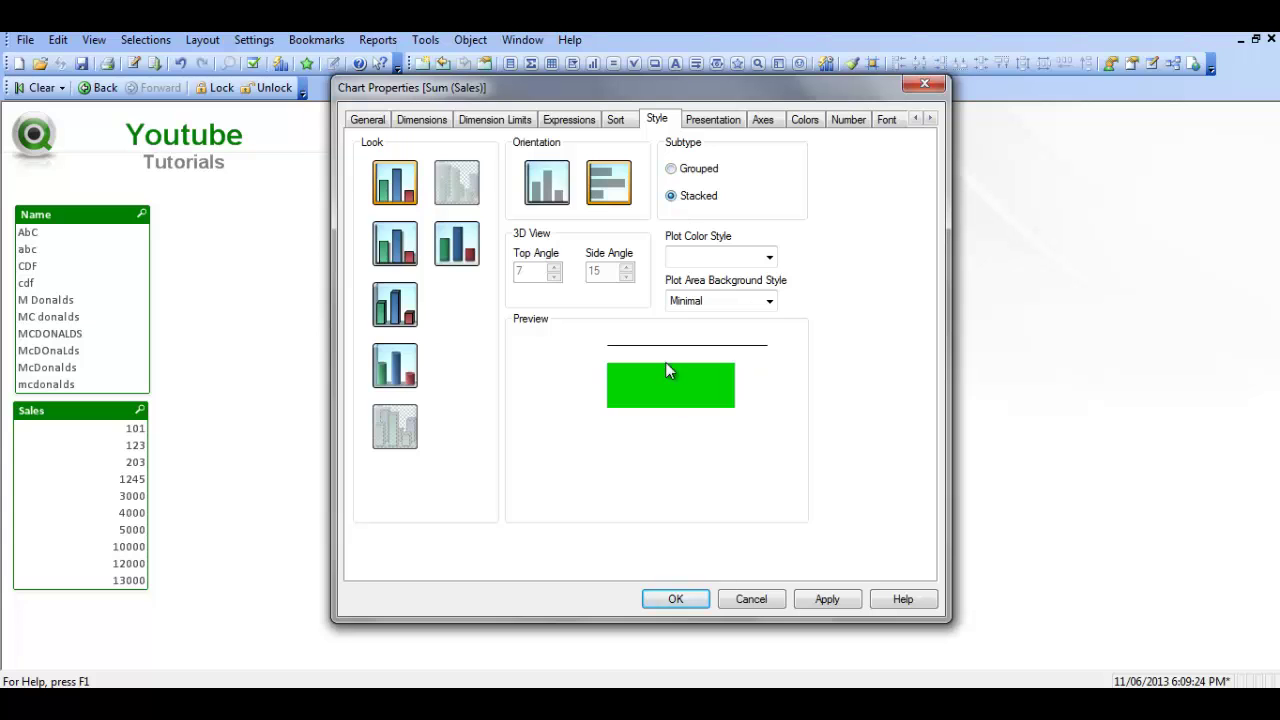
left_click(680, 599)
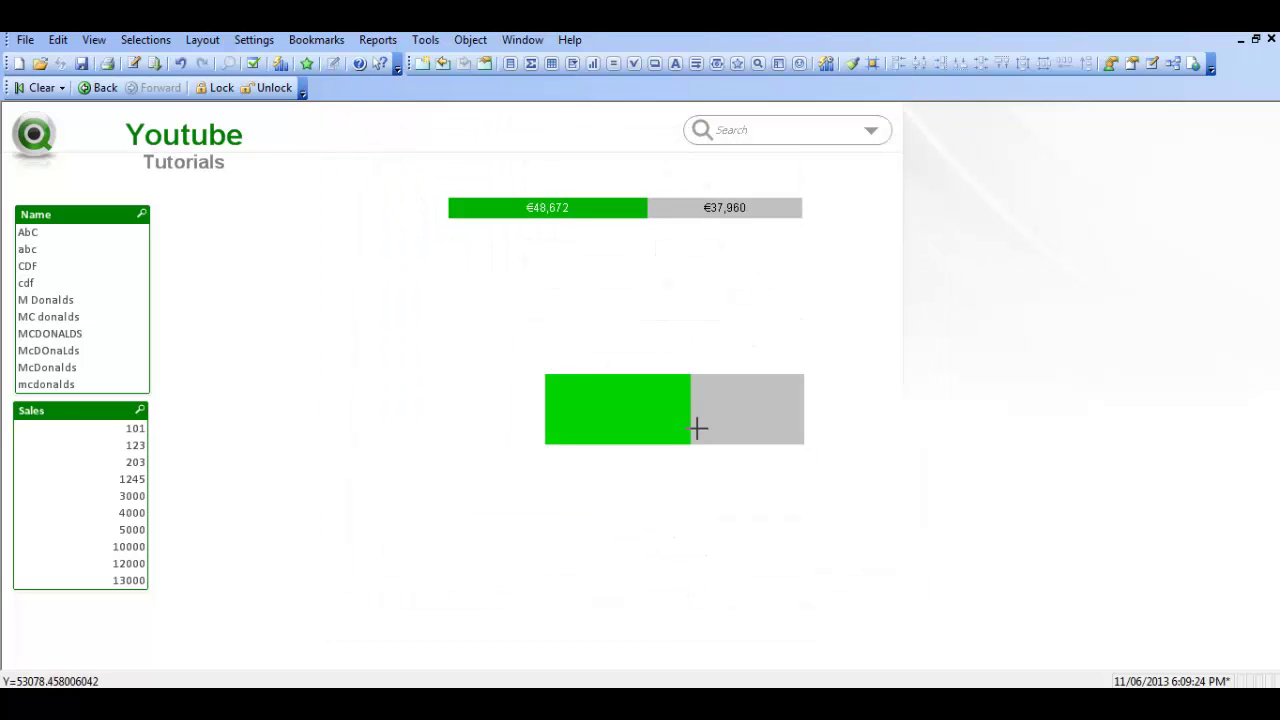
Set the chart's border width to 1 pt
right_click(700, 405)
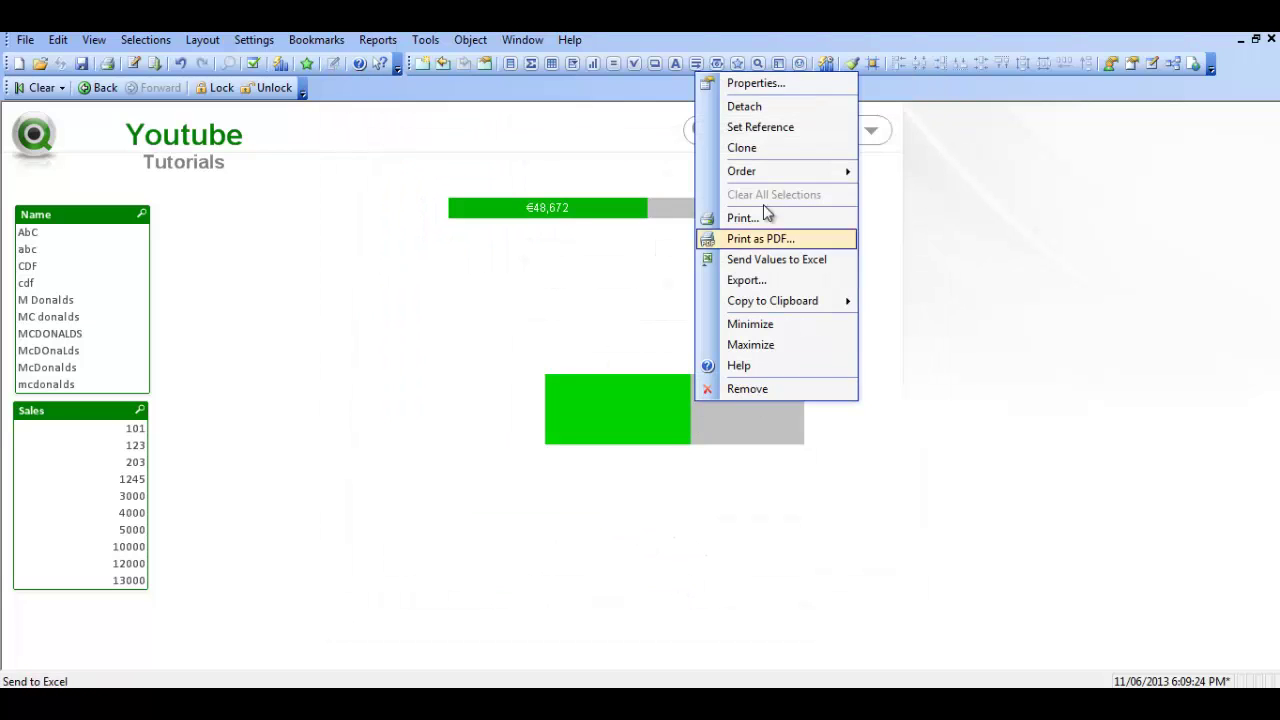
left_click(760, 82)
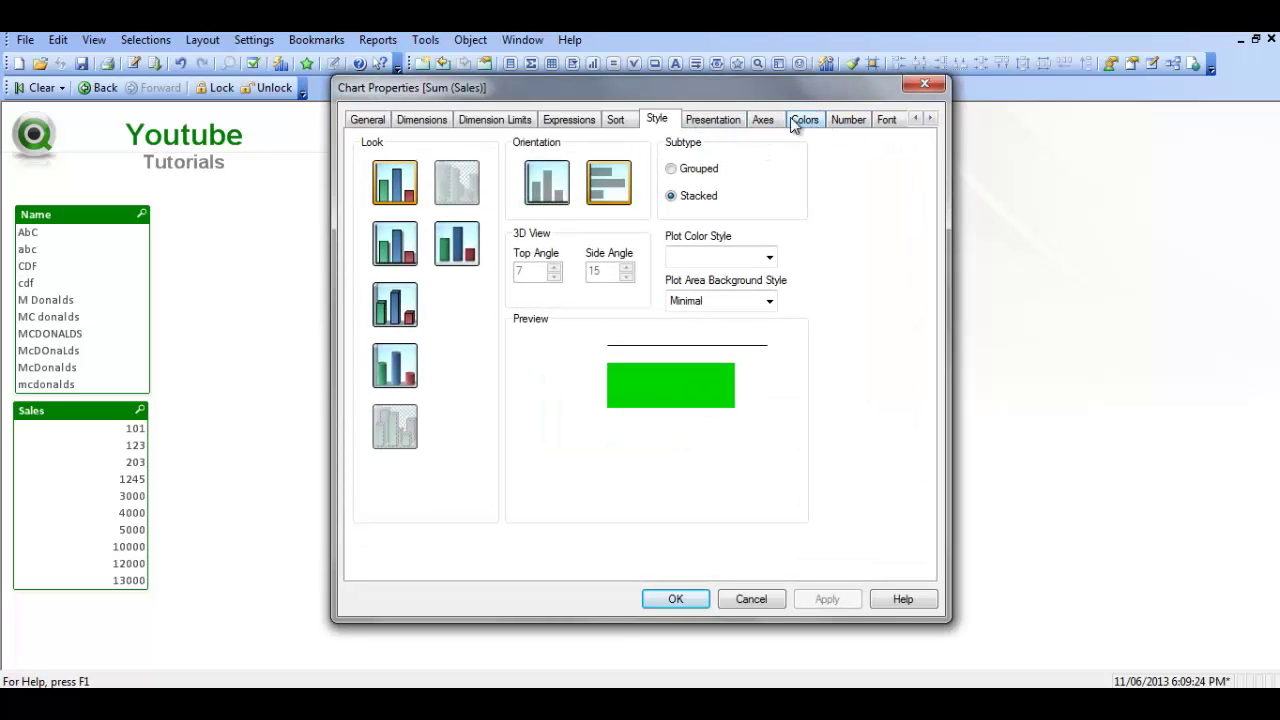
left_click(930, 118)
left_click(930, 118)
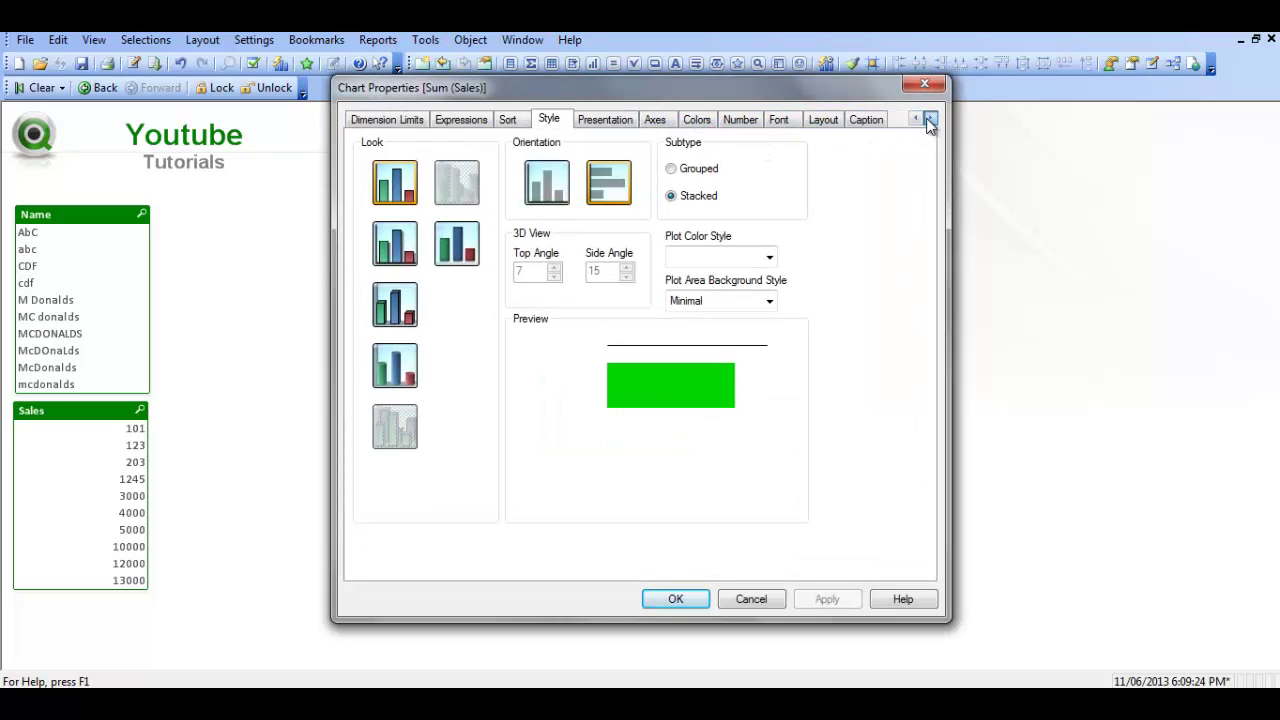
left_click(822, 120)
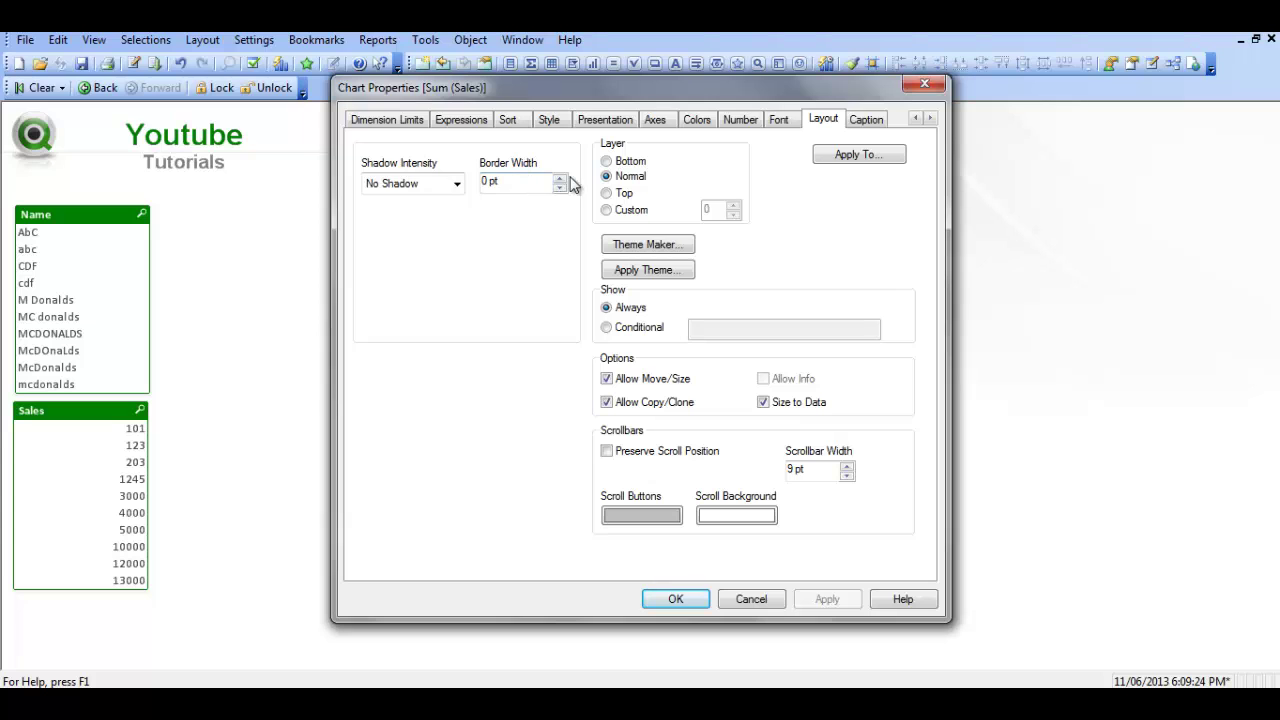
left_click(560, 178)
left_click(683, 602)
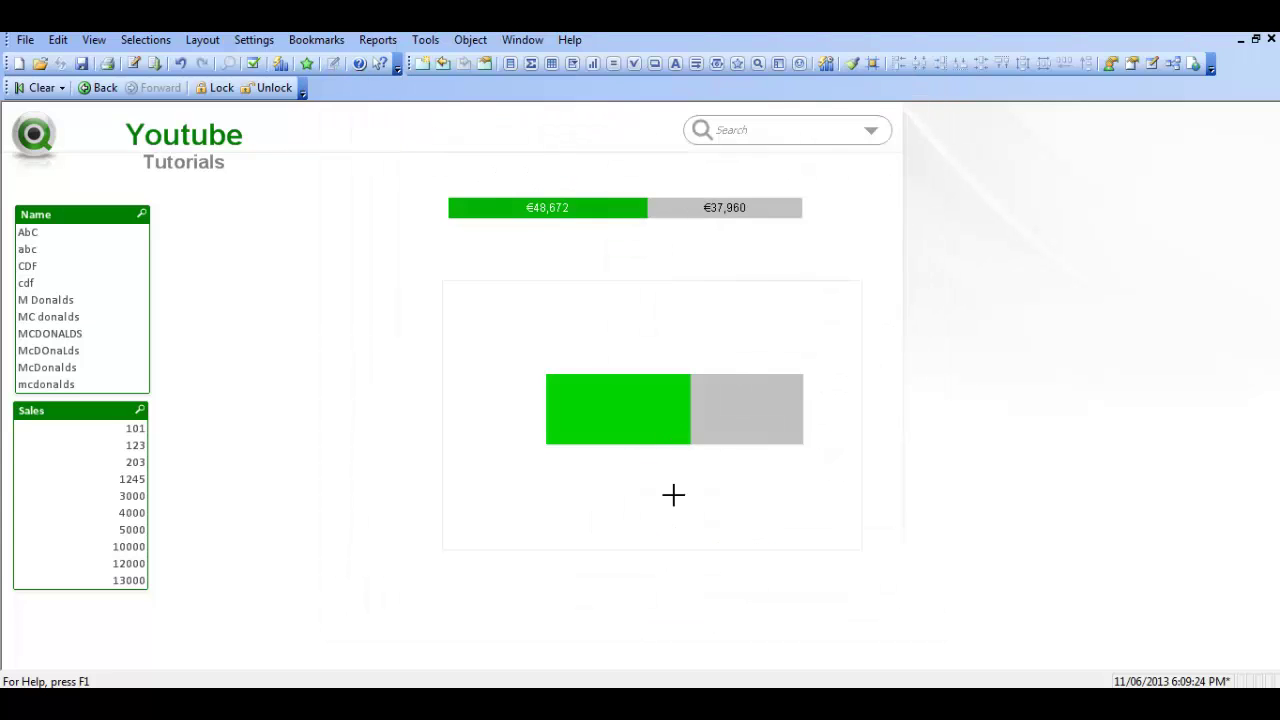
Resize the chart into a short, wide strip and shift it slightly right
left_click_drag(700, 489, 700, 393)
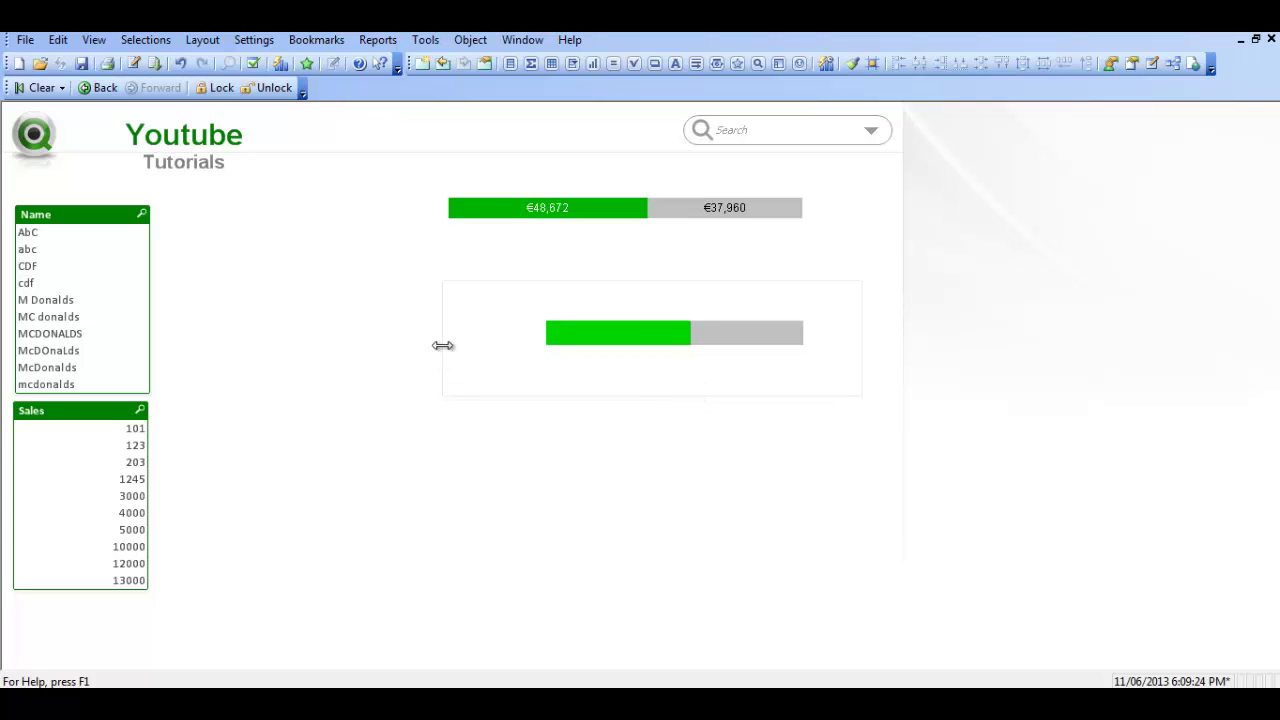
left_click_drag(443, 345, 305, 331)
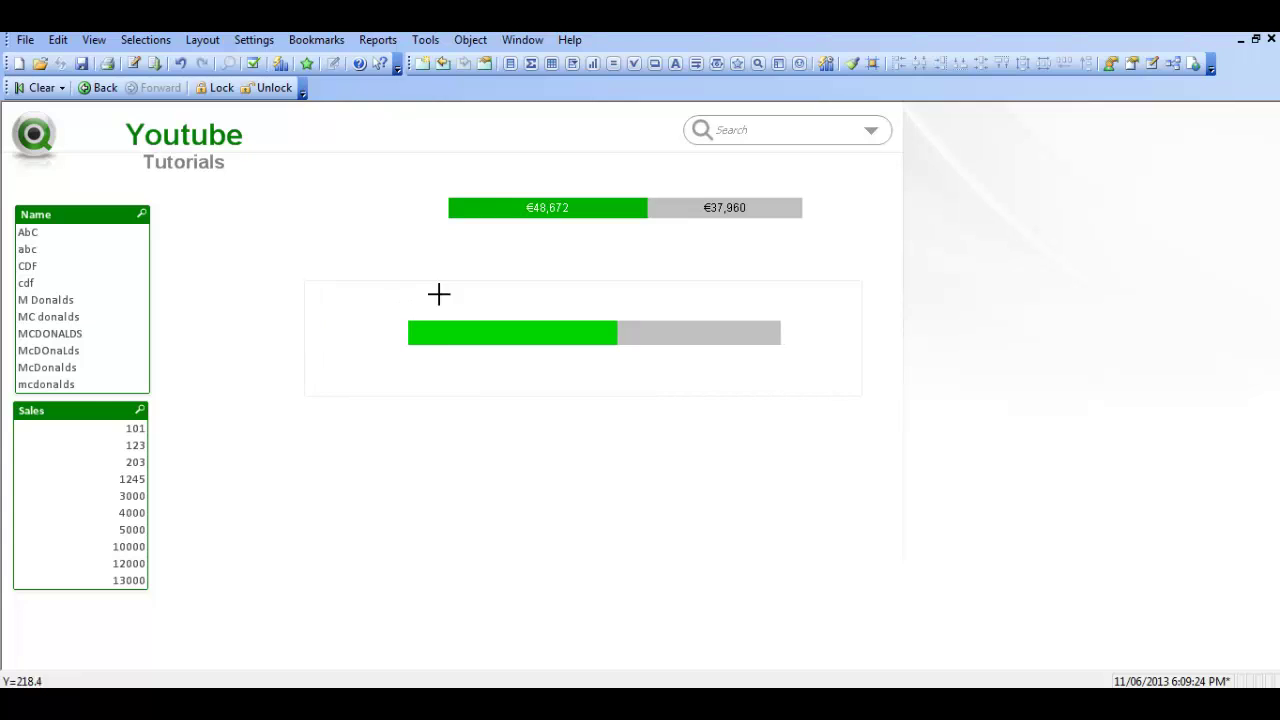
left_click_drag(517, 283, 543, 284)
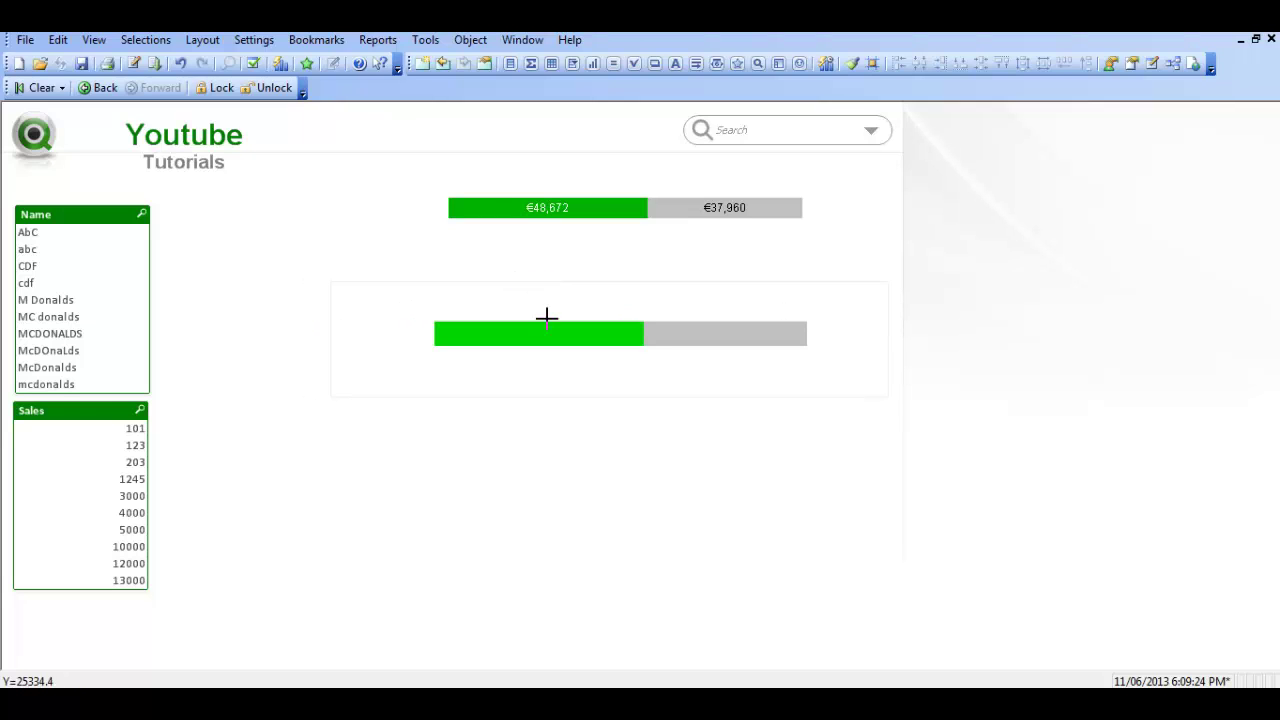
Set the Sum (Sales) text colour attribute to white()
right_click(662, 292)
left_click(698, 305)
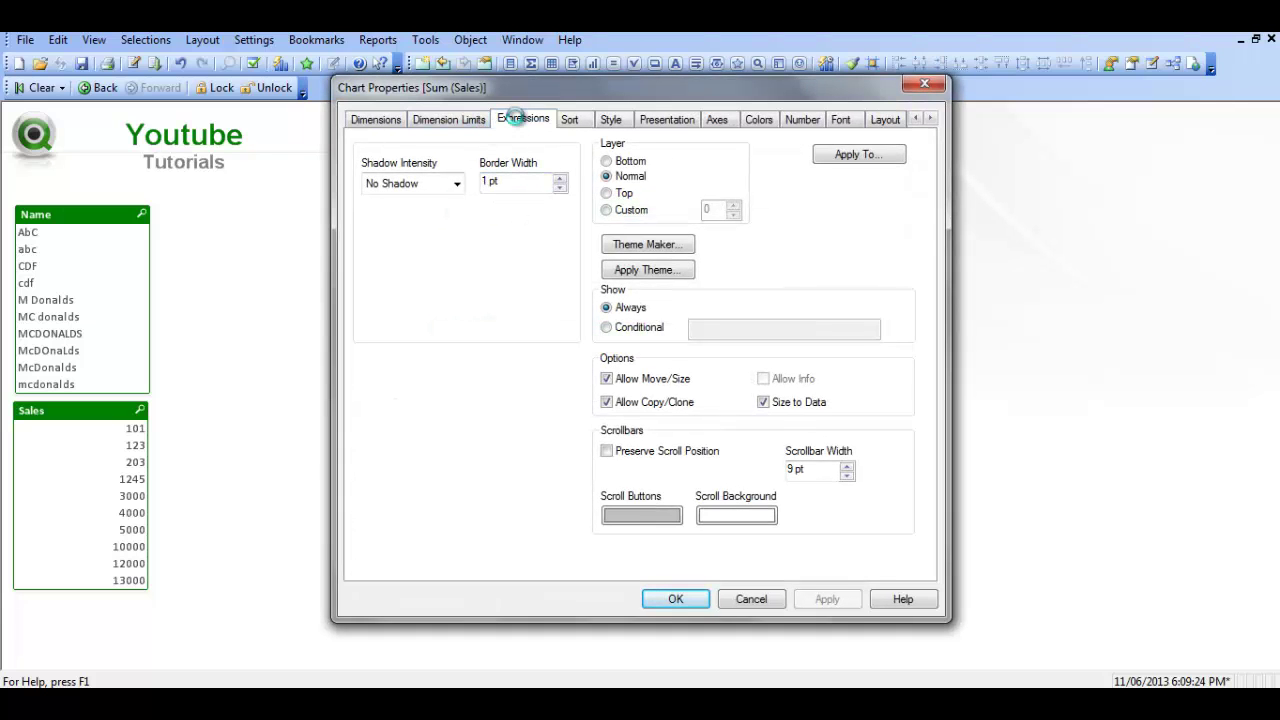
left_click(515, 119)
left_click(363, 147)
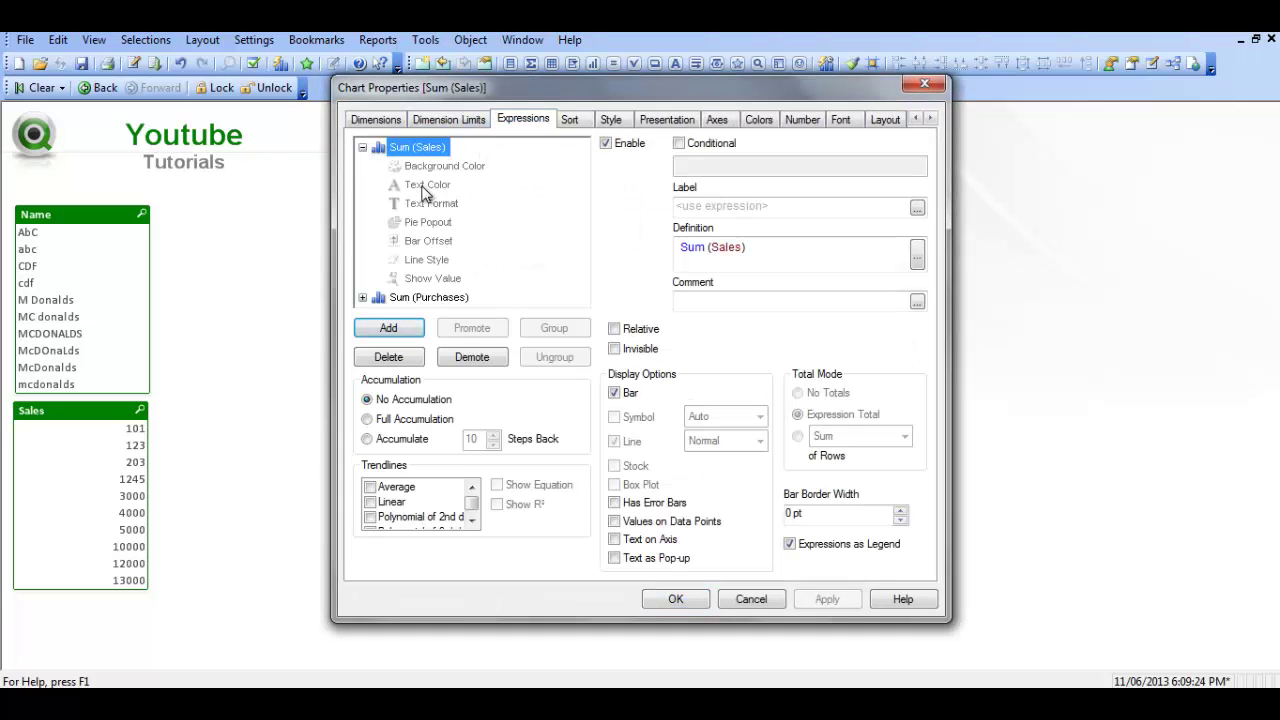
left_click(428, 184)
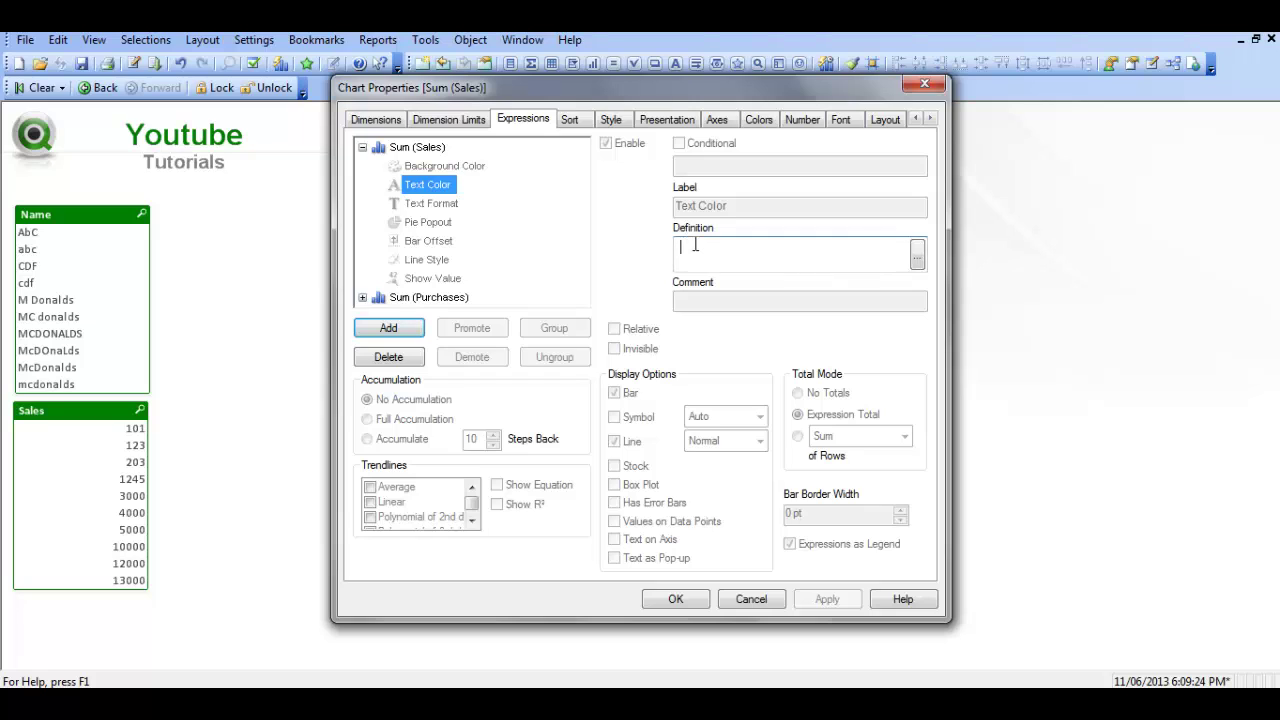
type("blac")
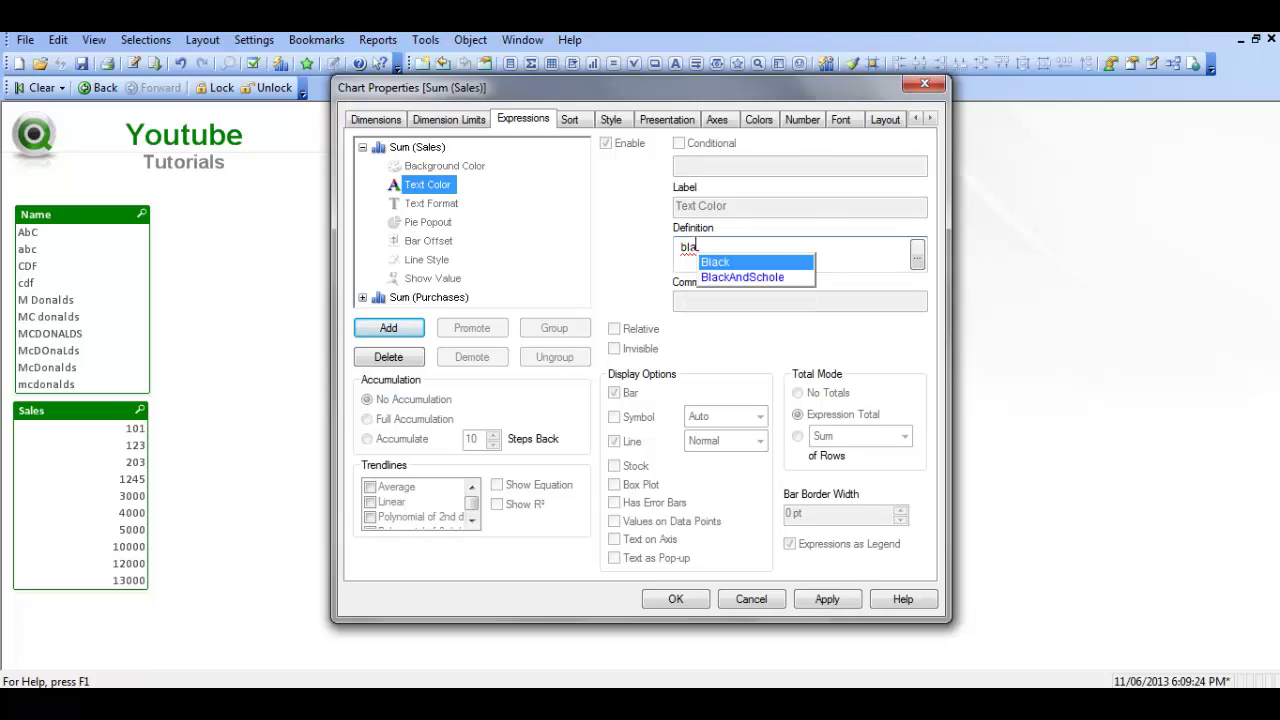
key("BackSpace")
key("BackSpace")
key("BackSpace")
key("BackSpace")
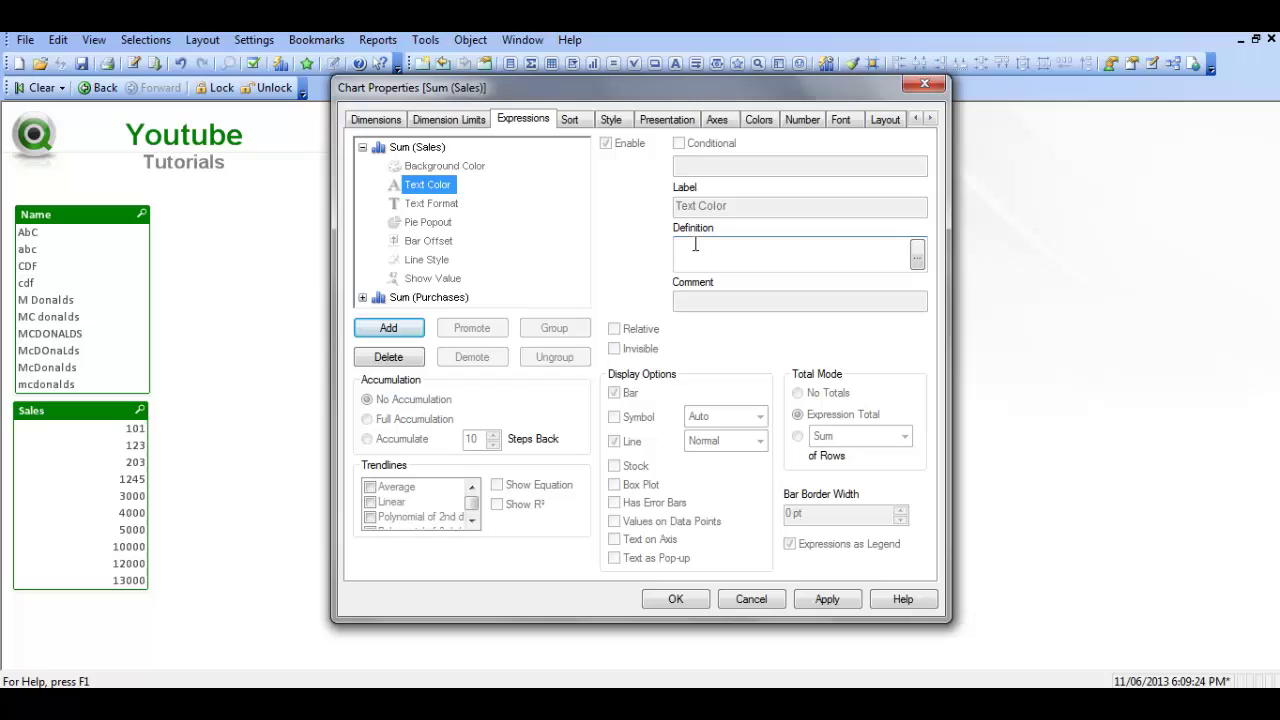
type("white()")
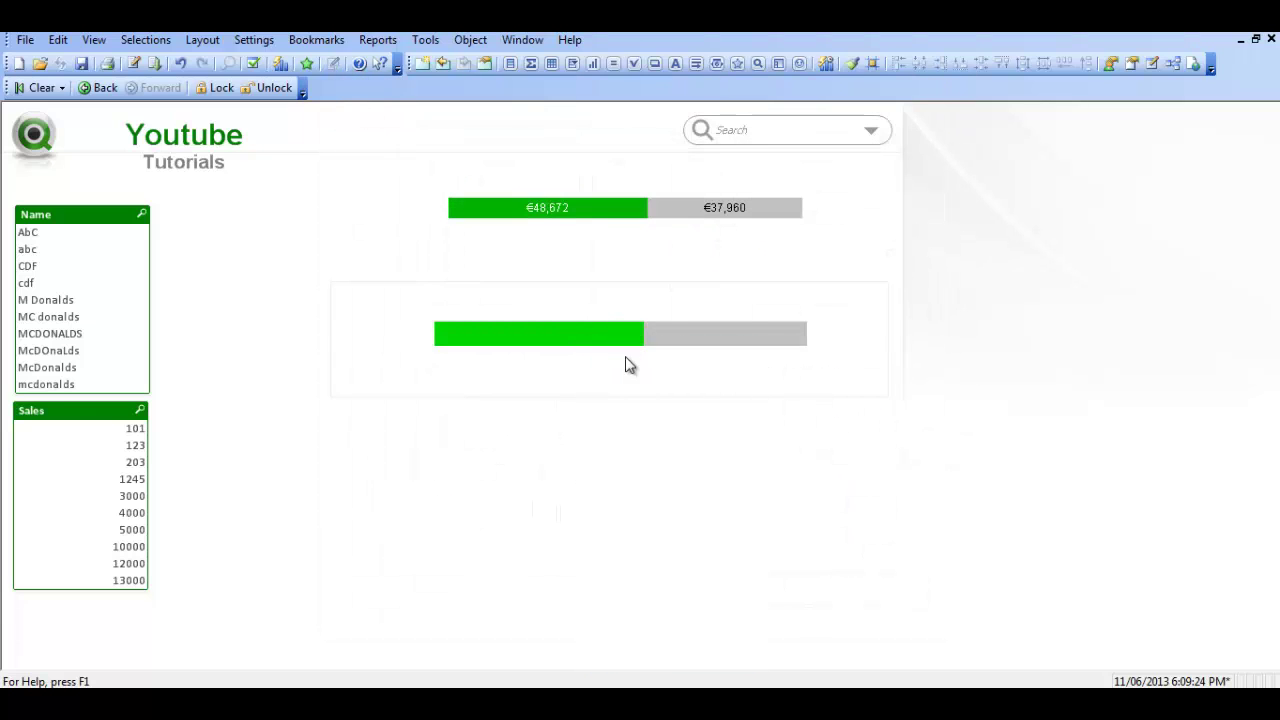
Set the Sum (Purchases) text colour attribute to Black() and close properties
left_click(435, 170)
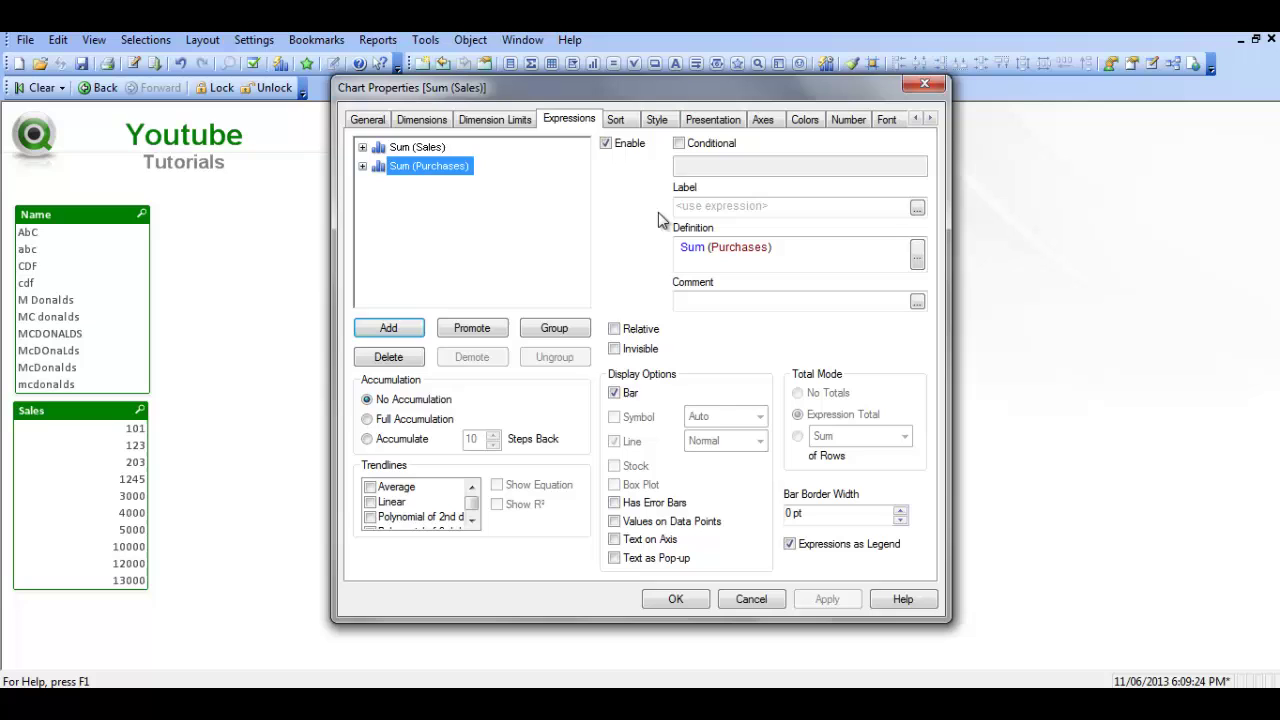
left_click(363, 167)
left_click(427, 203)
left_click(716, 245)
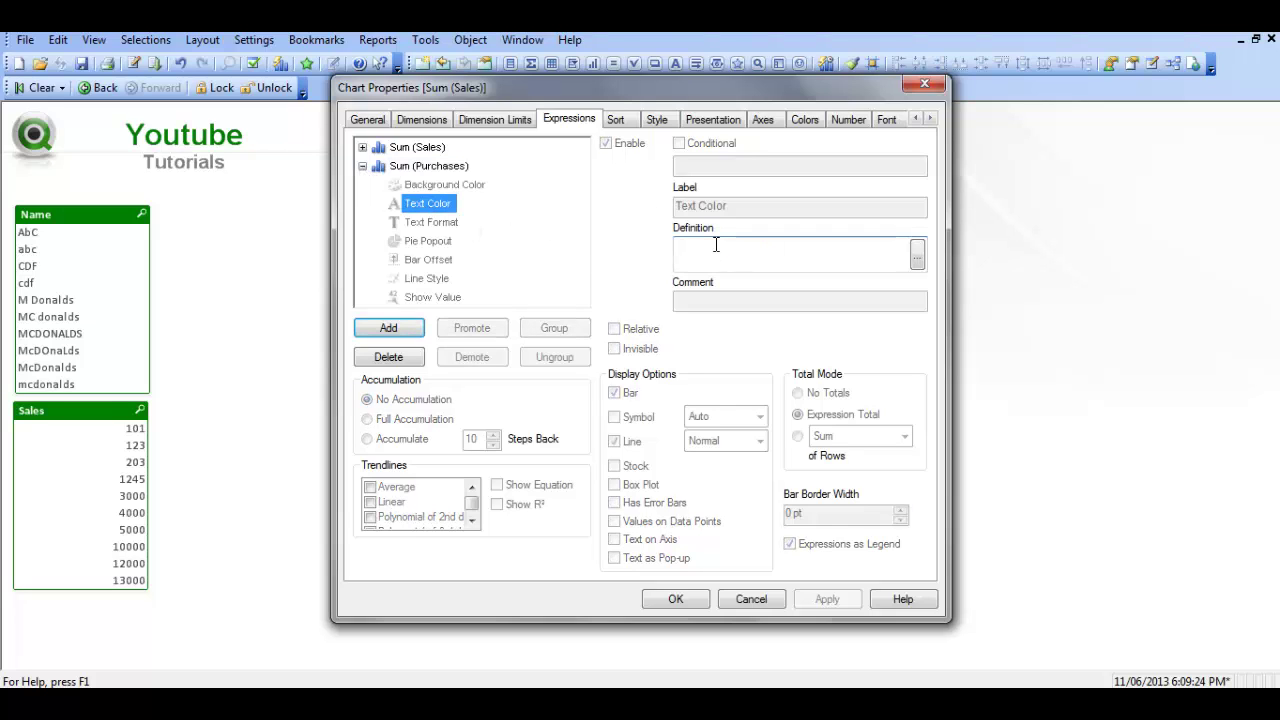
type("BLAC")
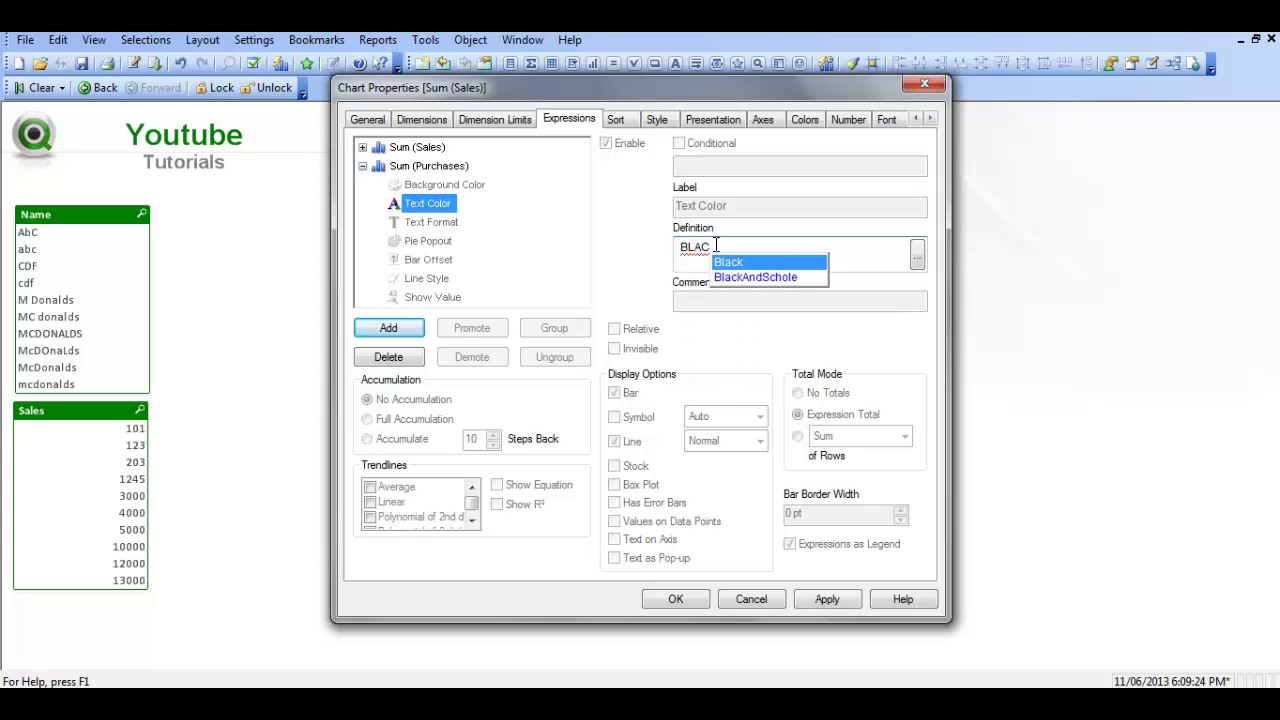
key("Return")
type("(")
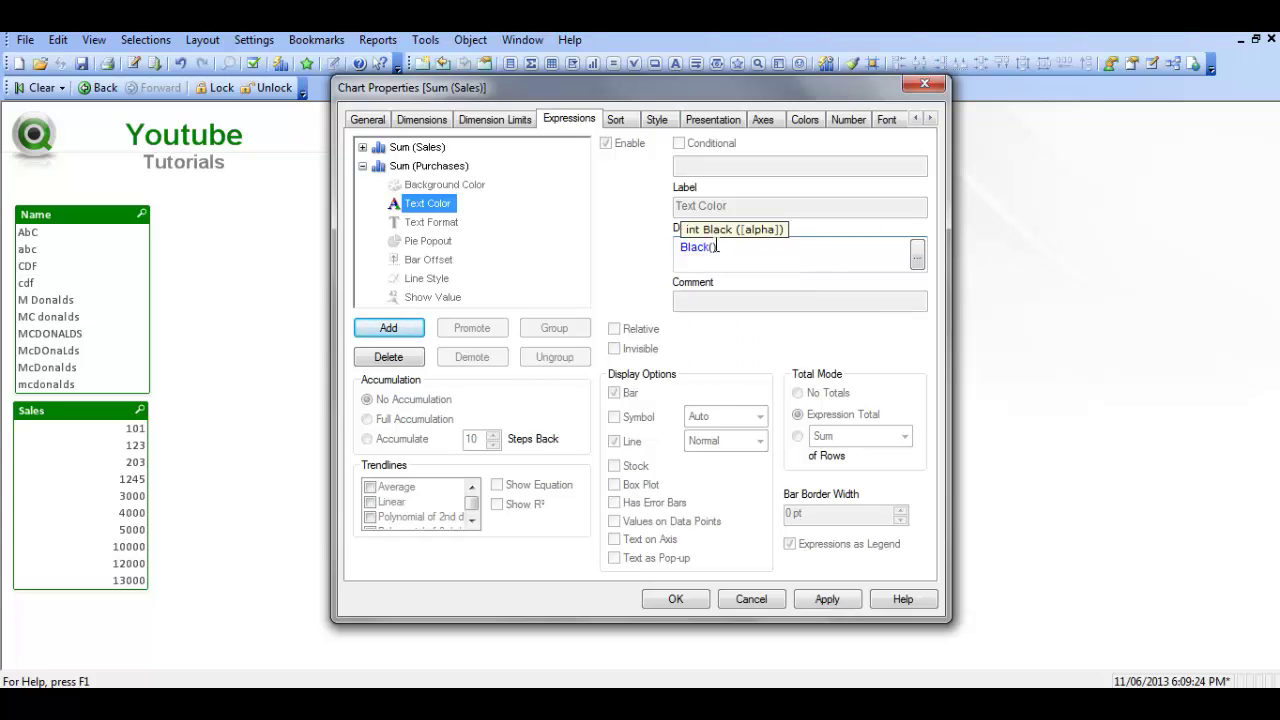
left_click(690, 601)
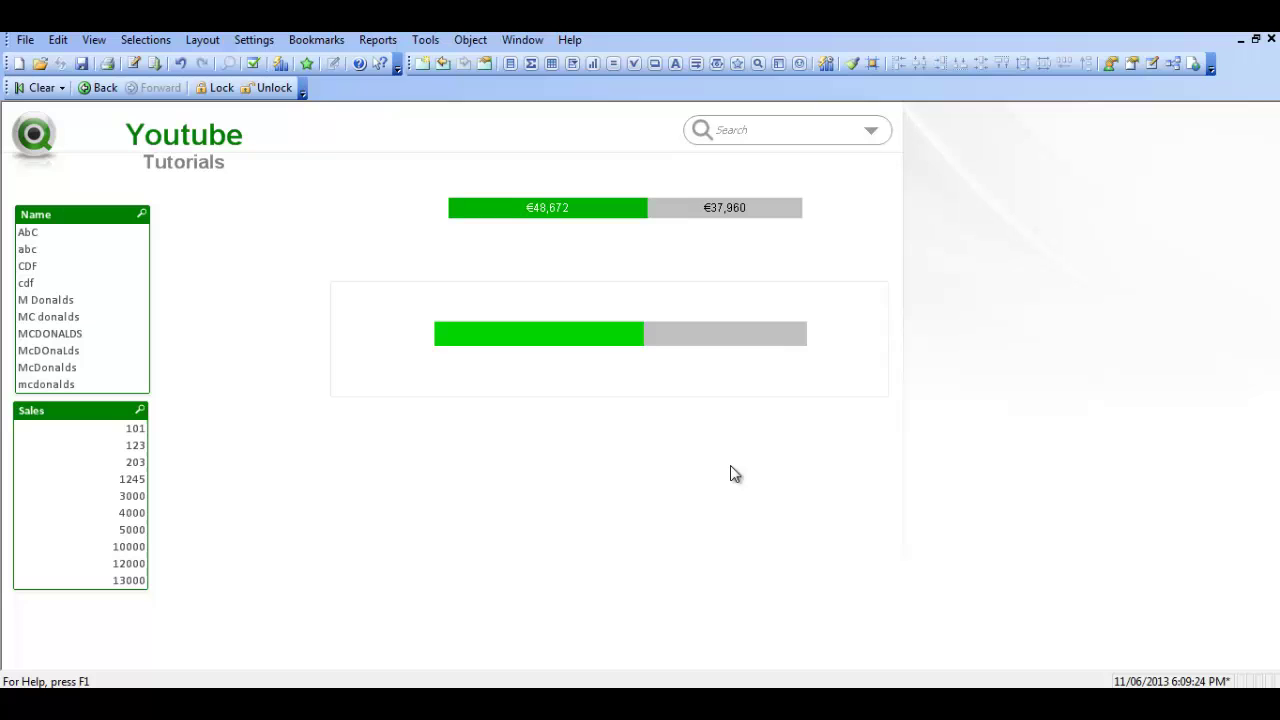
Enable Plot Values Inside Segments on the Presentation tab
right_click(618, 336)
left_click(640, 341)
left_click(702, 120)
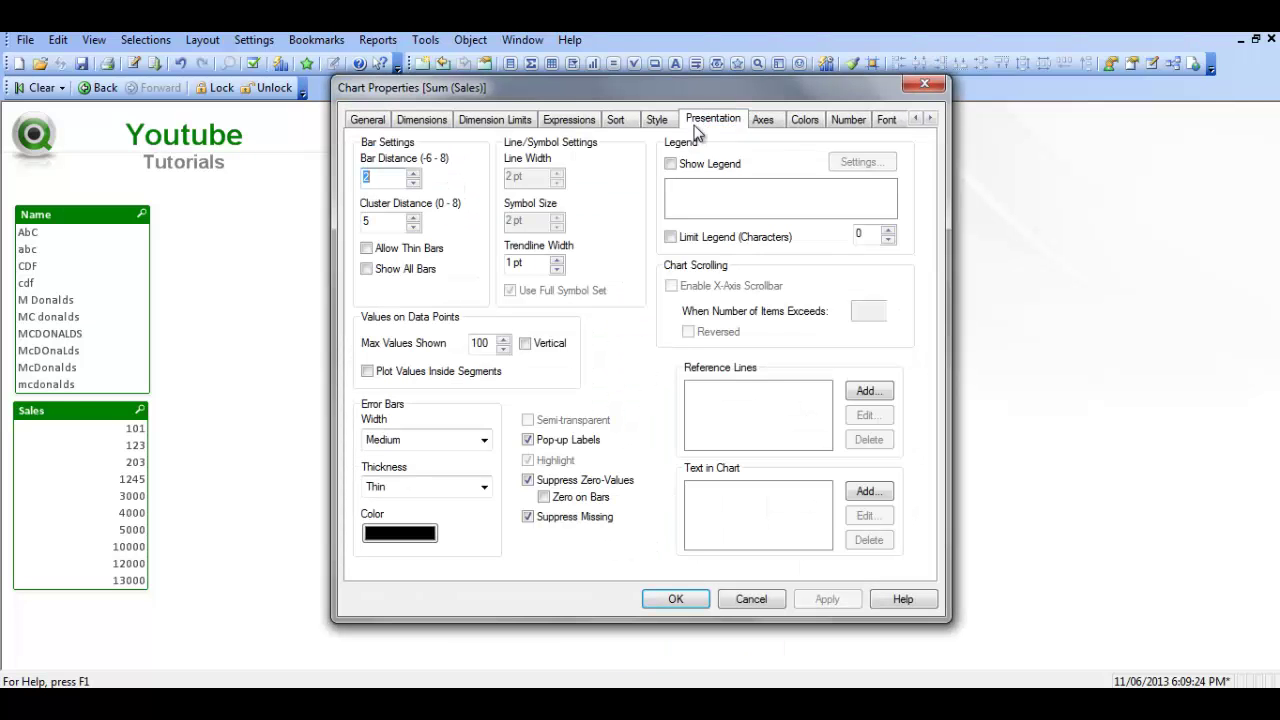
left_click(367, 371)
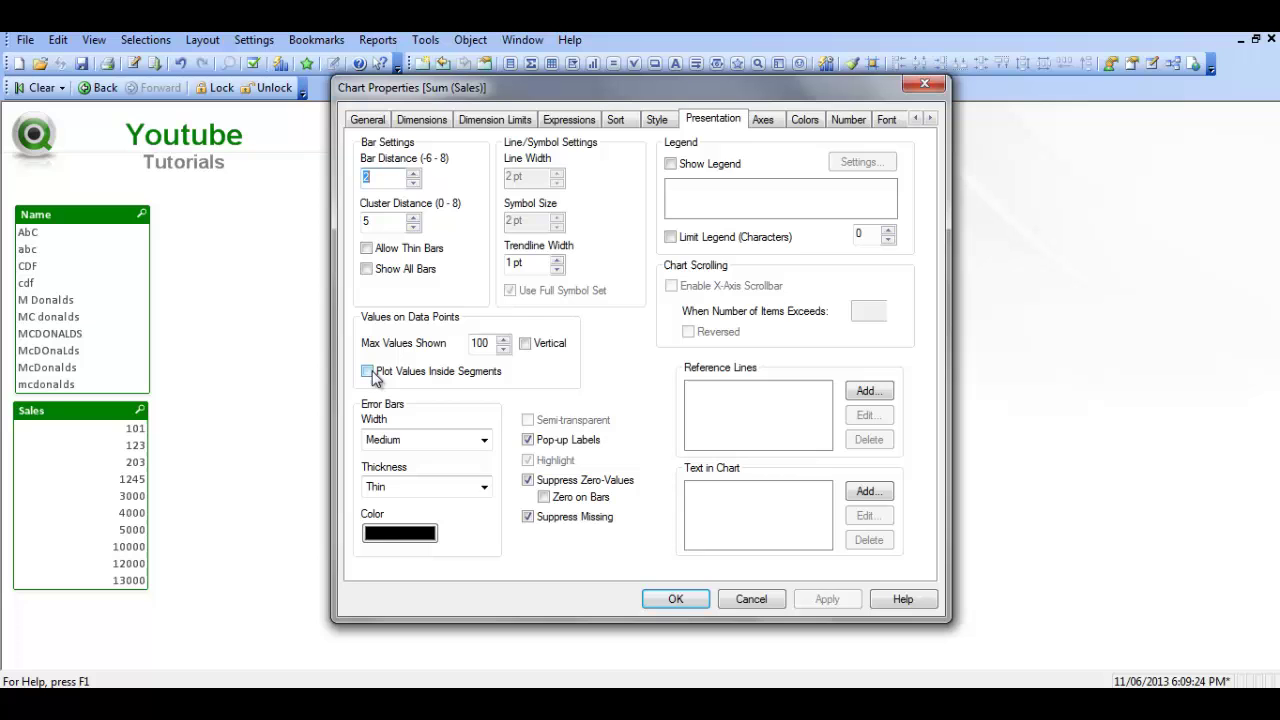
left_click(676, 600)
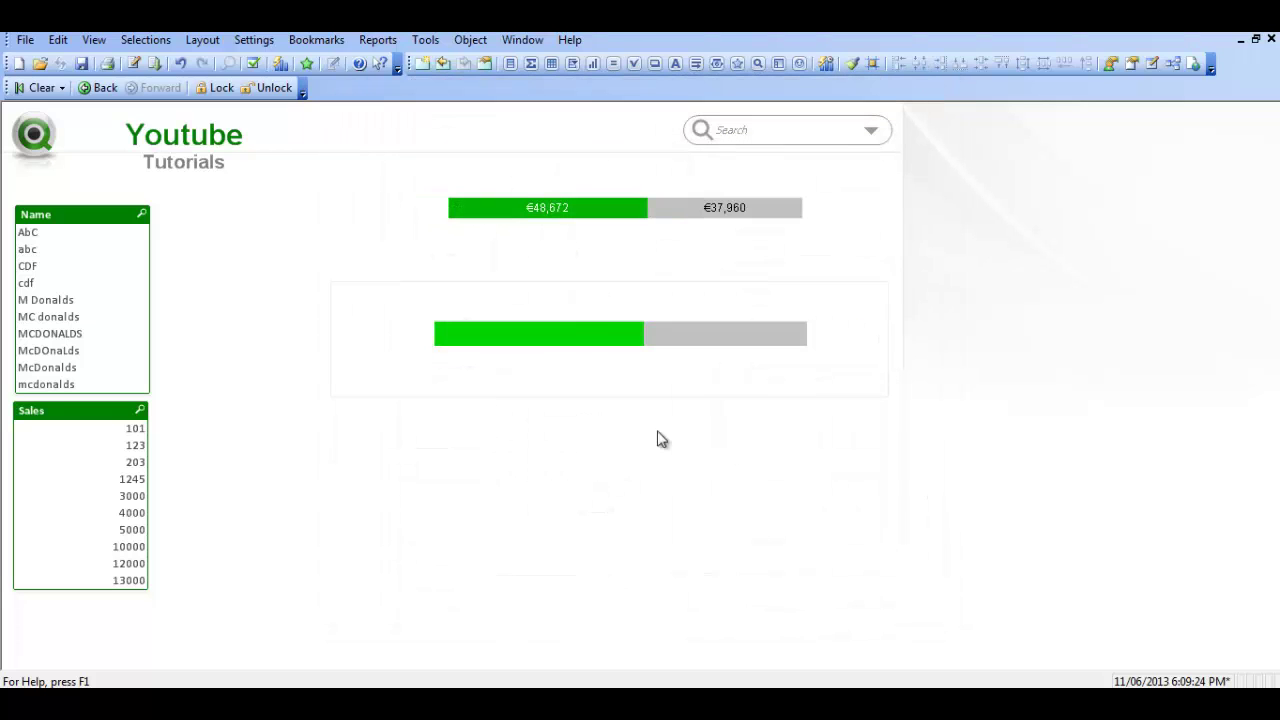
Turn on Values on Data Points for both Sum (Sales) and Sum (Purchases)
right_click(591, 322)
left_click(630, 334)
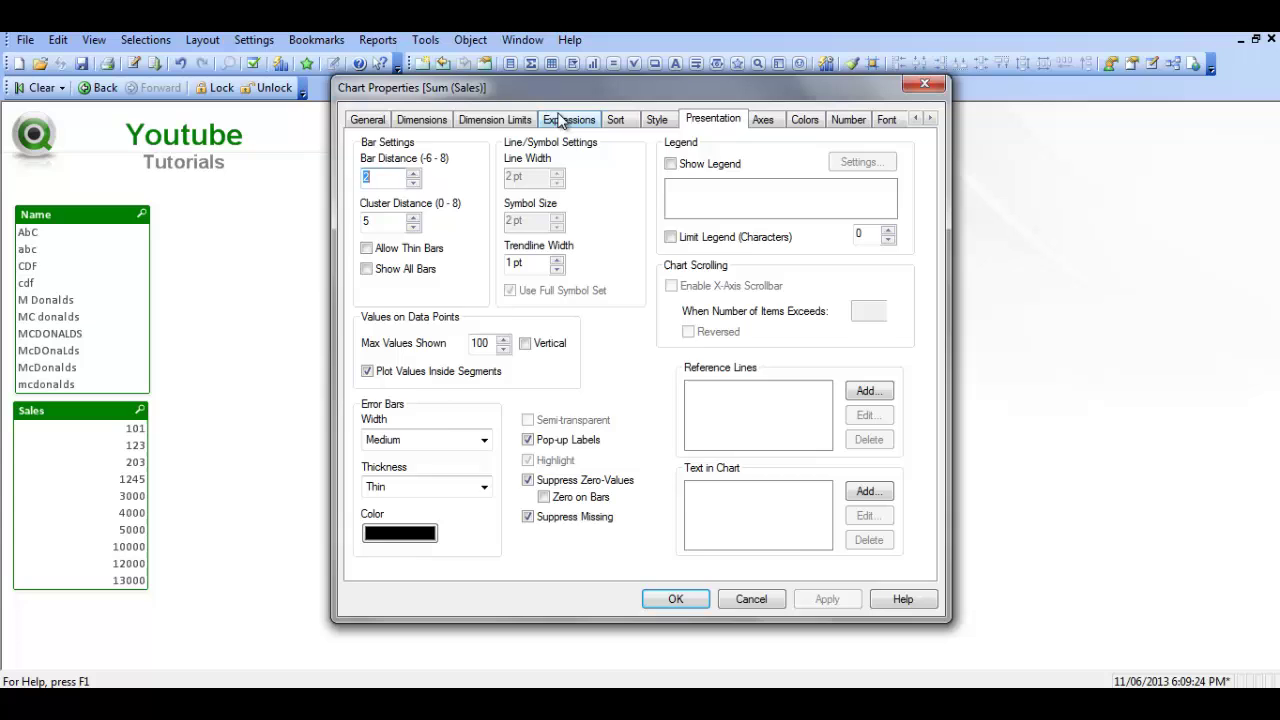
left_click(565, 119)
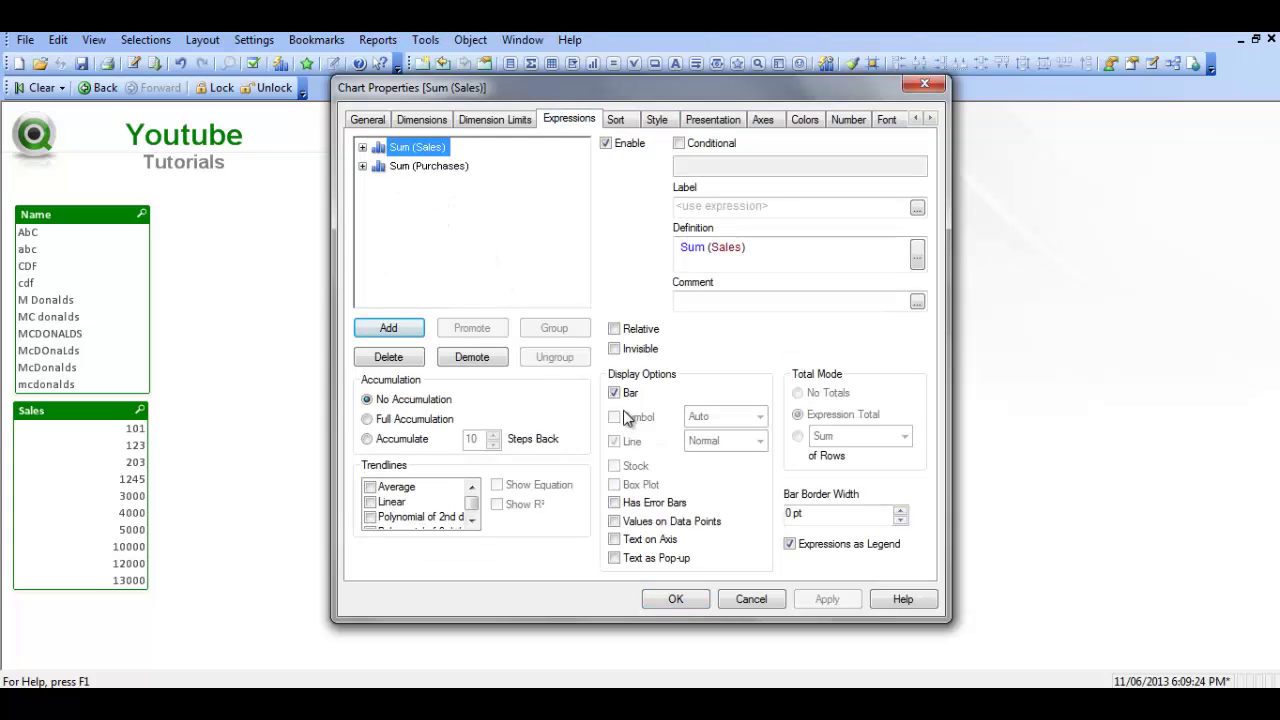
left_click(614, 521)
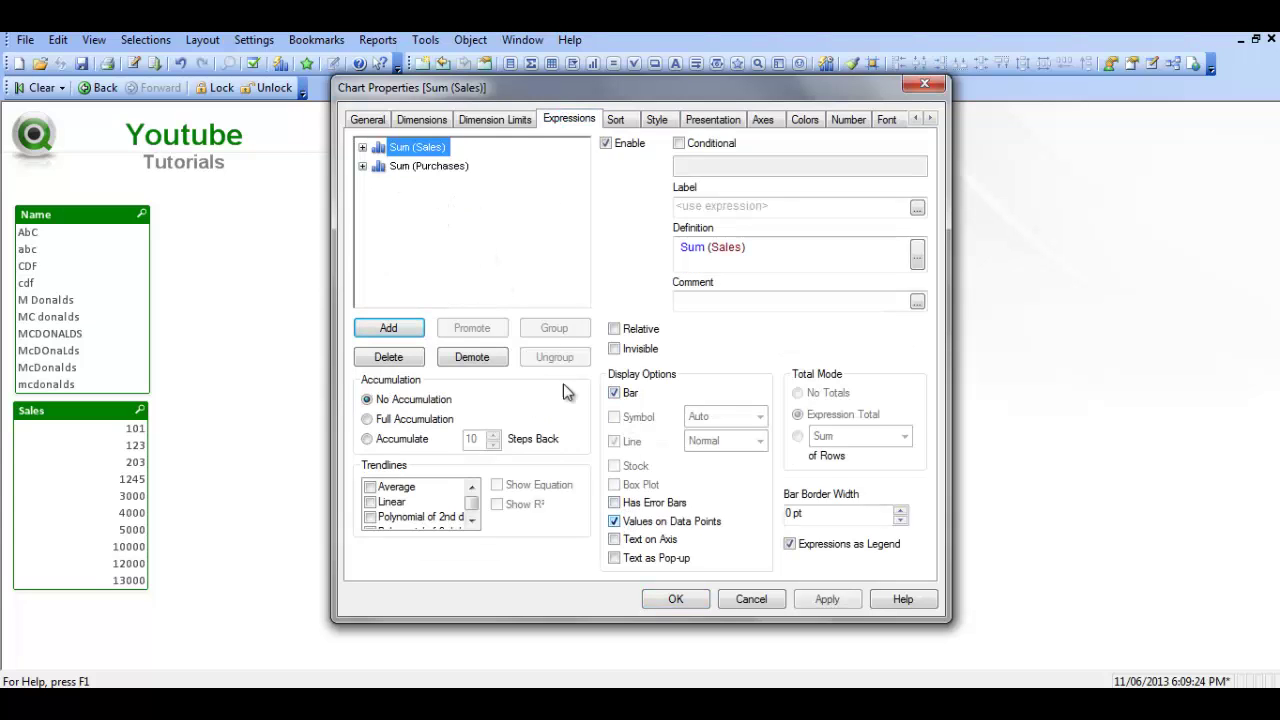
left_click(428, 166)
left_click(614, 521)
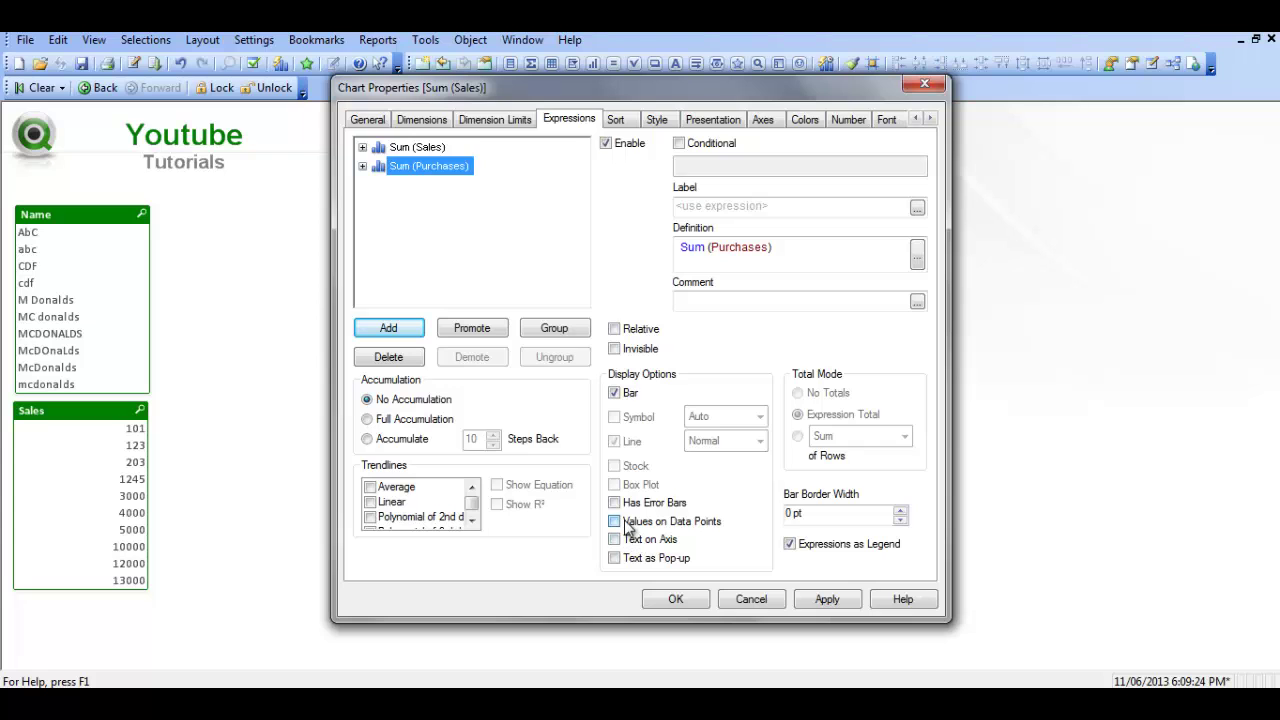
left_click(676, 599)
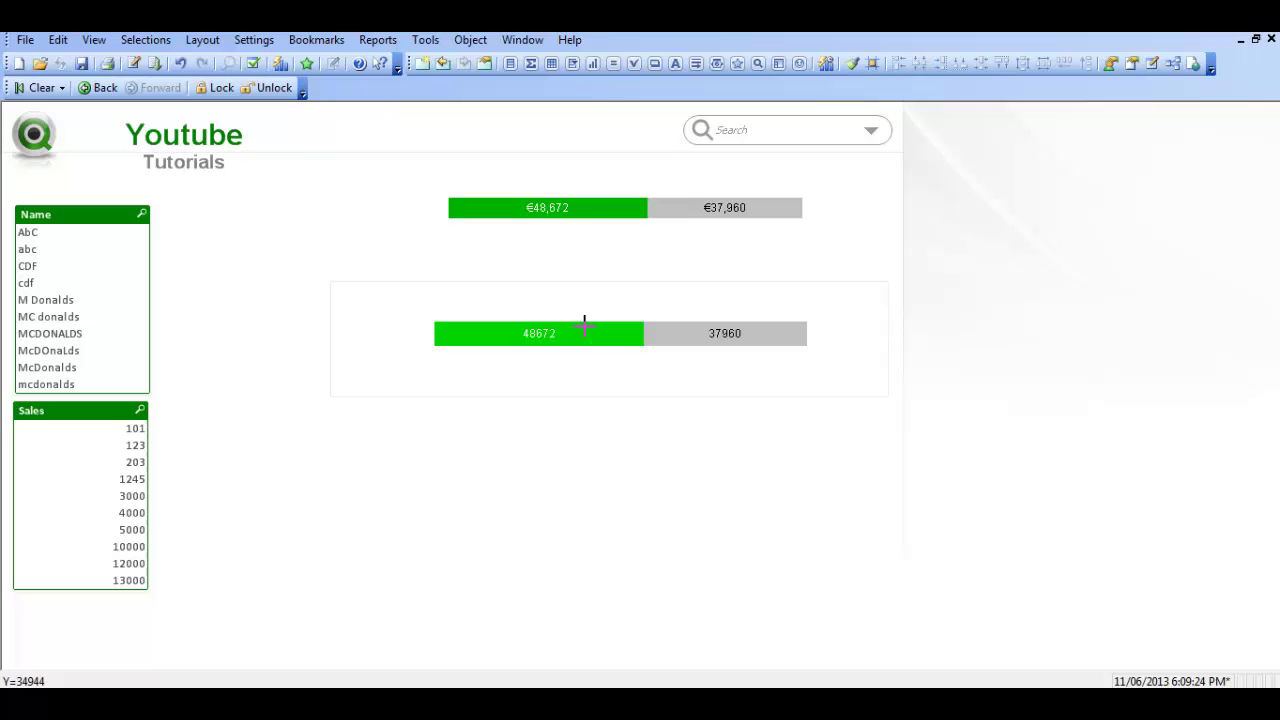
Wrap the Sales definition as NUM(Sum(Sales),'€#,##0') to show €48,672
right_click(614, 334)
left_click(651, 342)
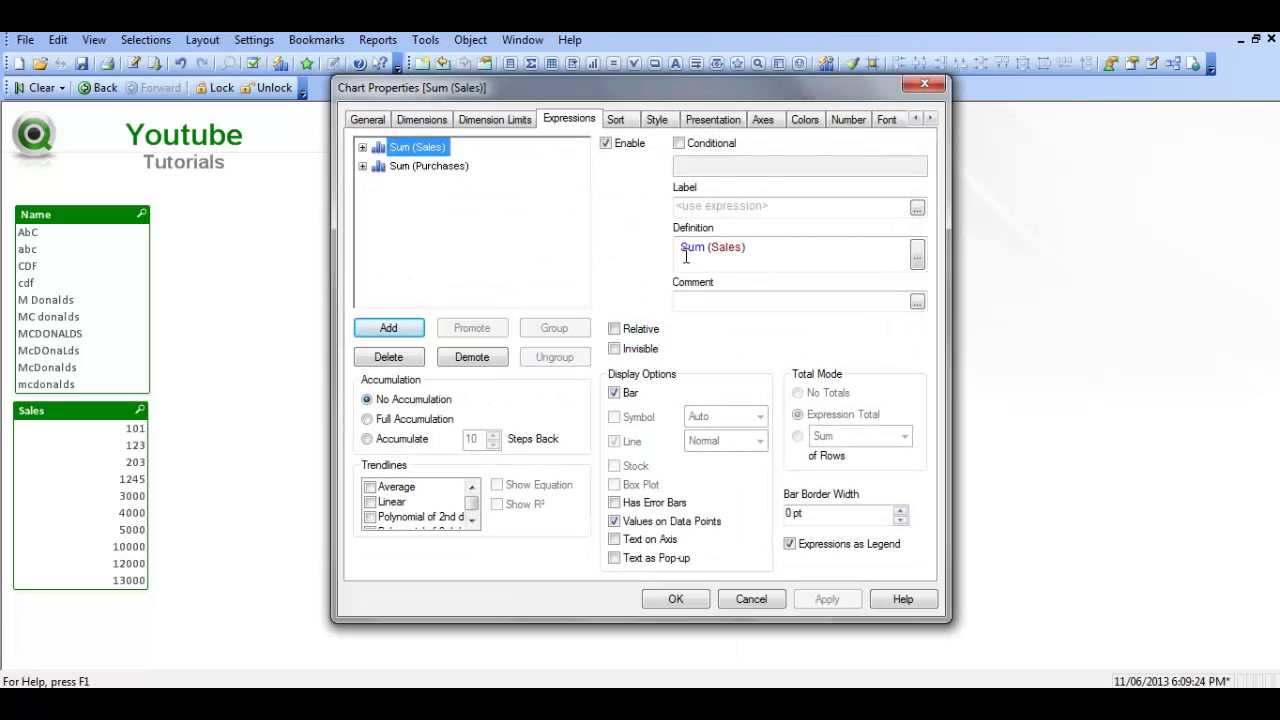
left_click(679, 252)
type("NUM")
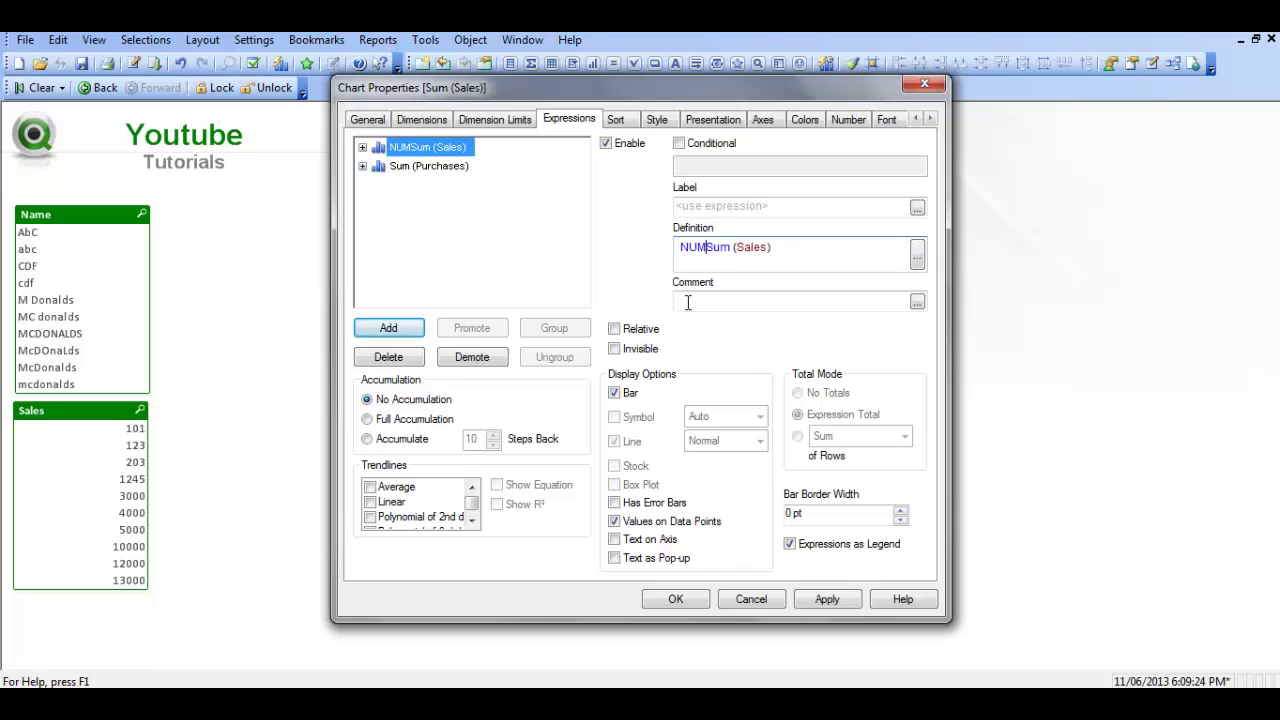
type("(")
left_click(784, 249)
type(")")
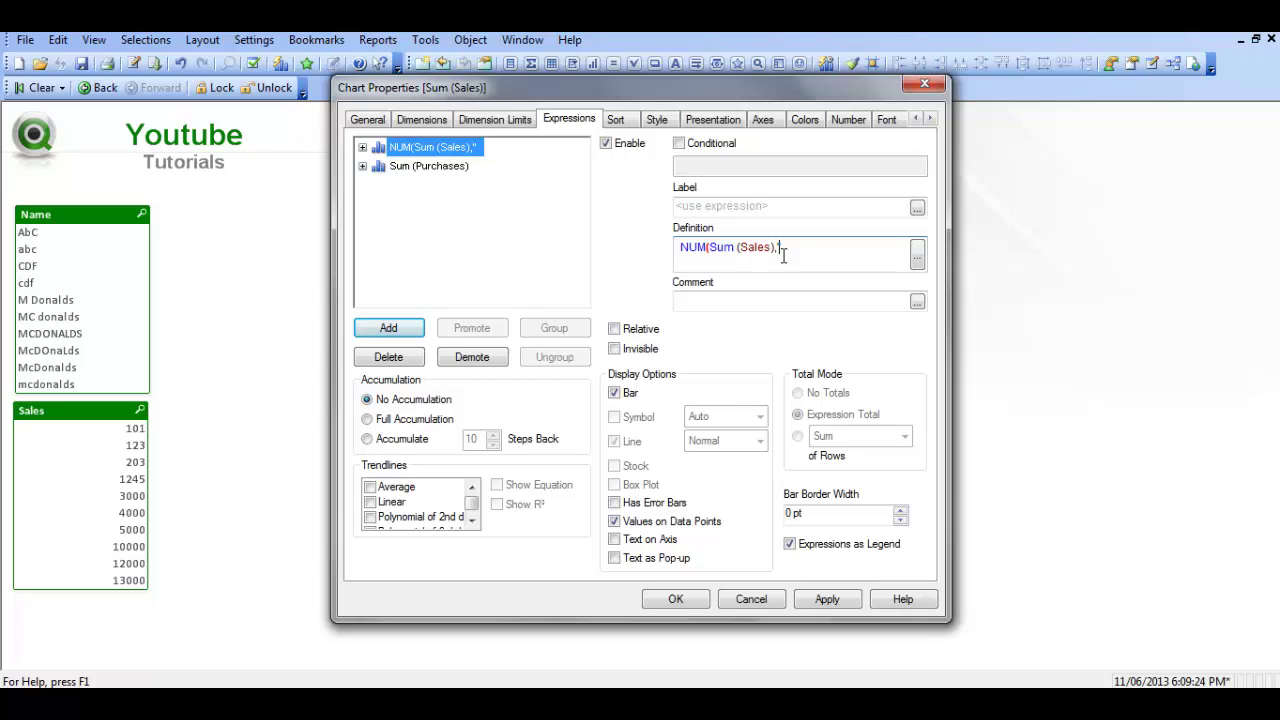
type("'#,##0'€")
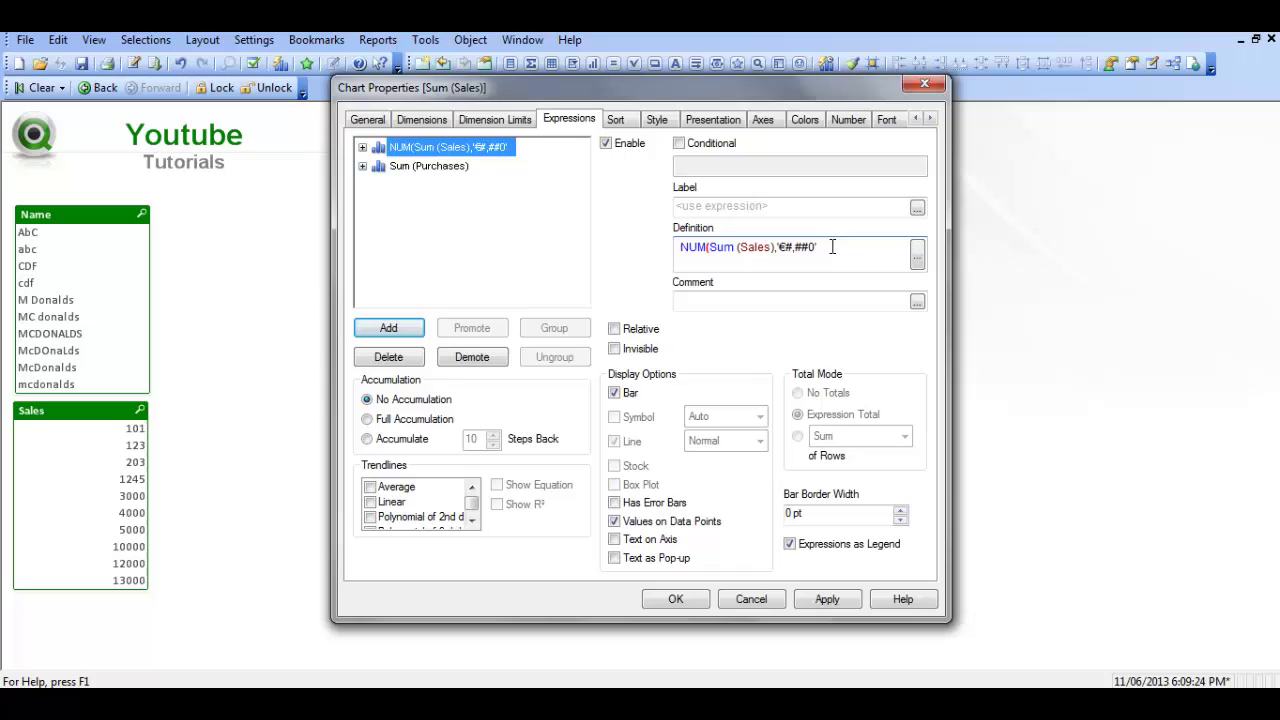
left_click_drag(832, 247, 786, 247)
left_click(823, 598)
left_click(676, 599)
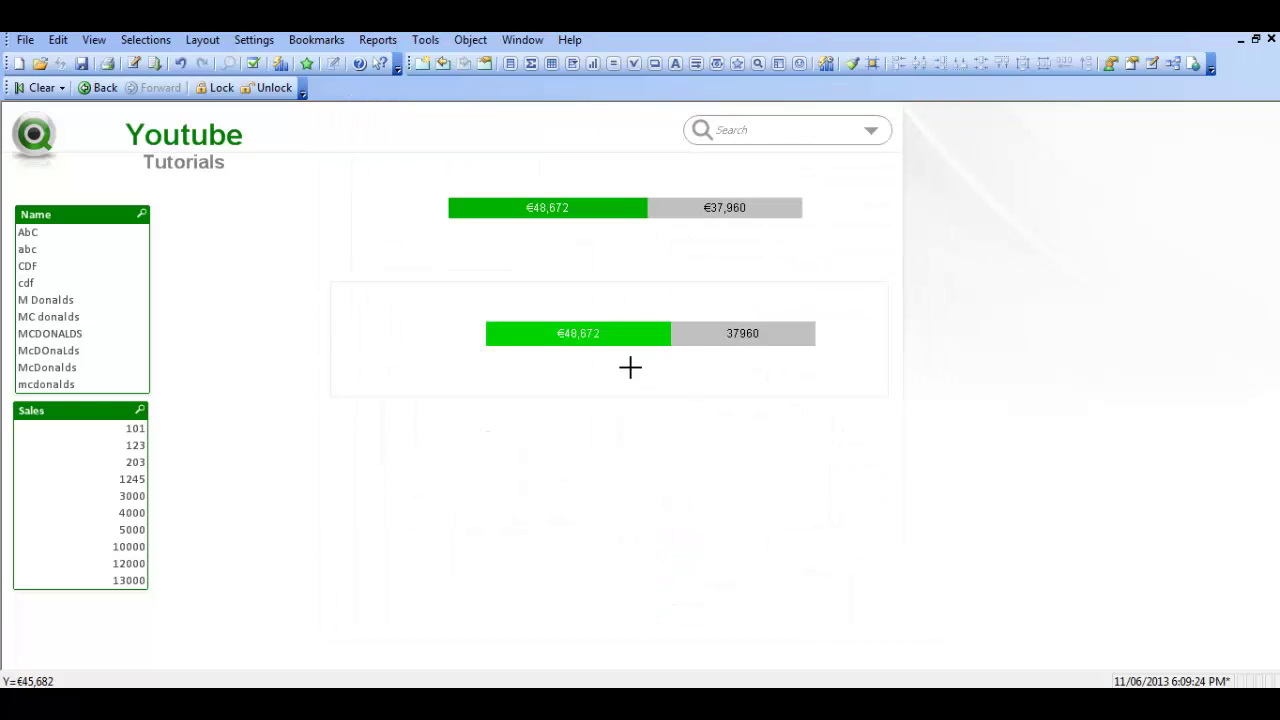
Apply the same NUM(...,'€#,##0') format to the Purchases definition, showing €37,960
right_click(750, 336)
left_click(811, 348)
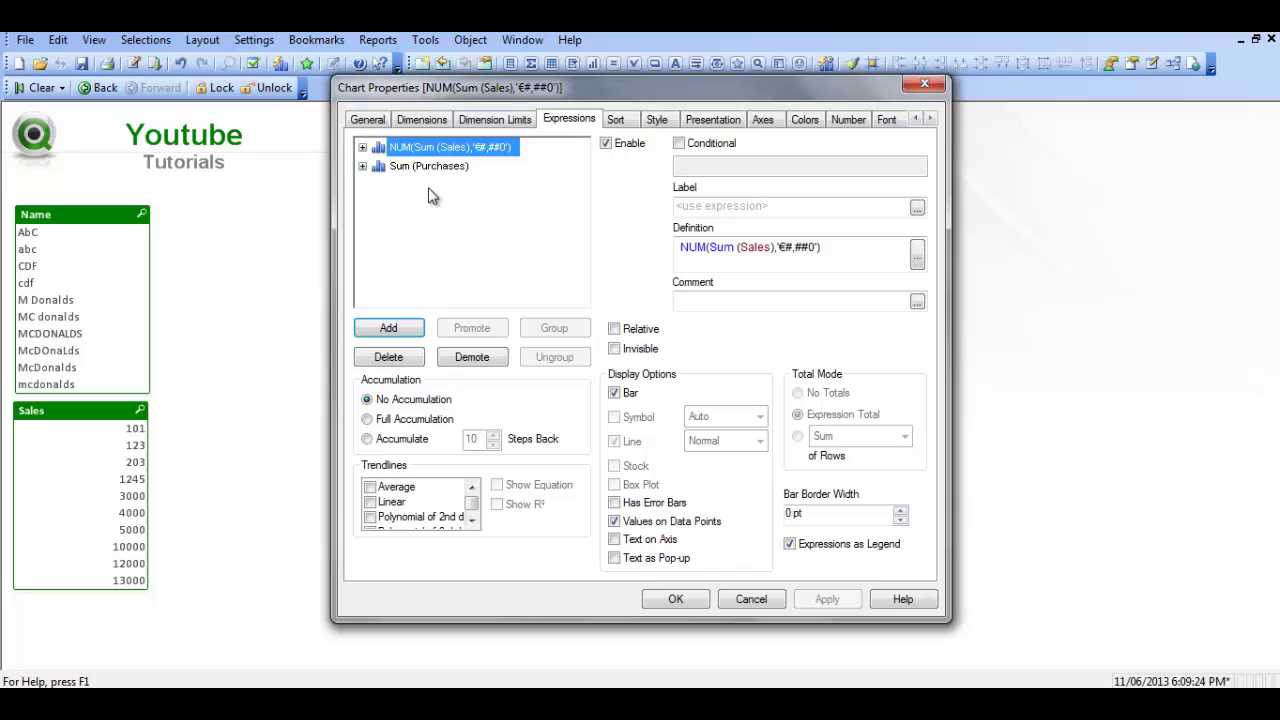
left_click(428, 166)
left_click(790, 250)
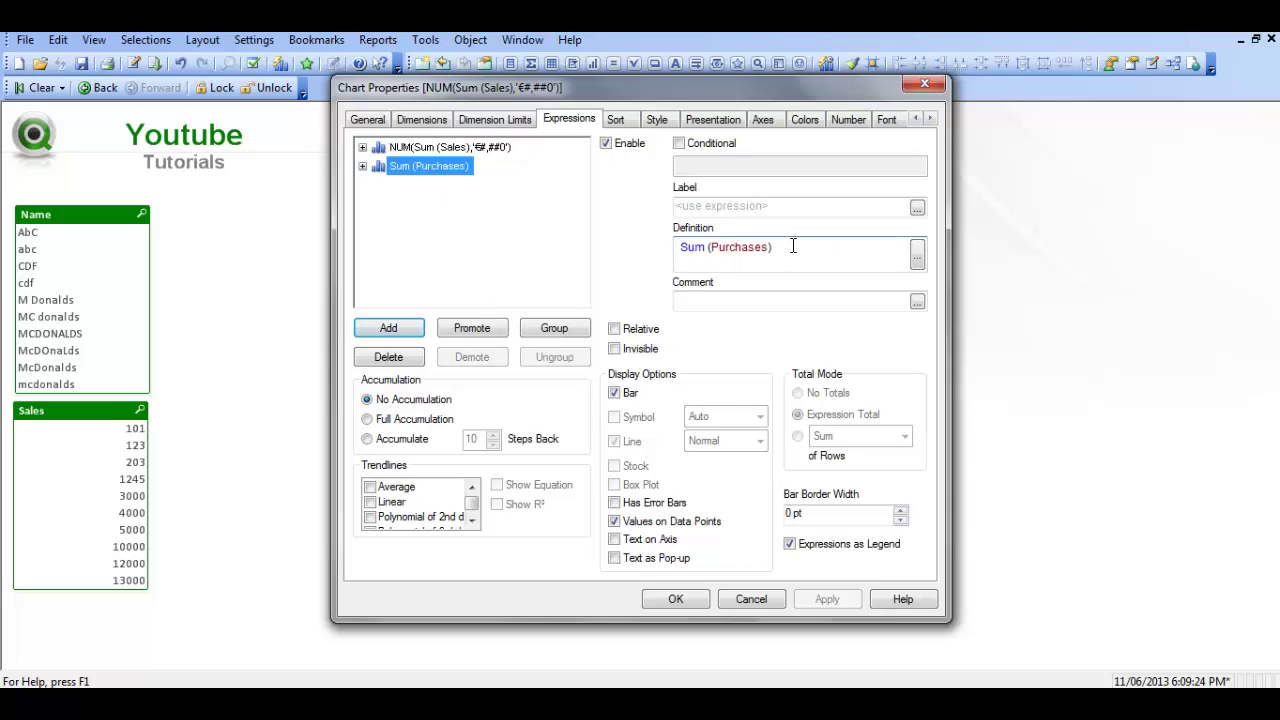
type(",'€#,##0')")
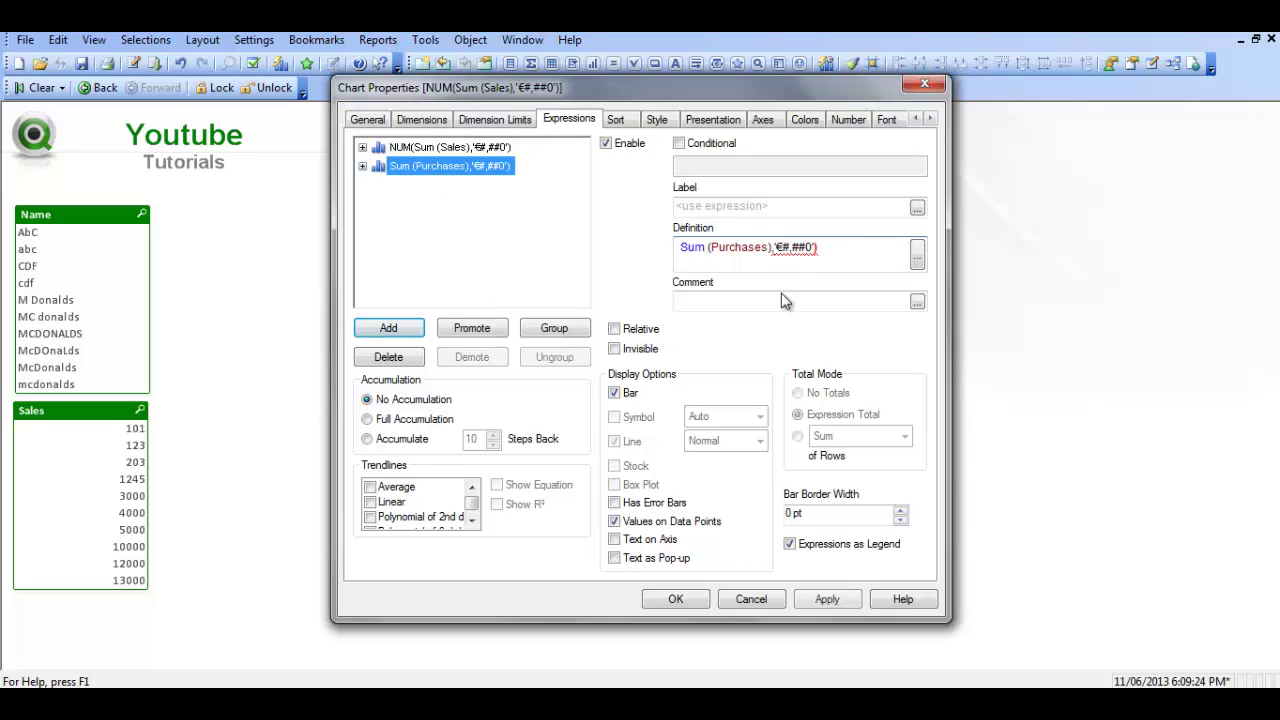
left_click(677, 249)
type("NUM")
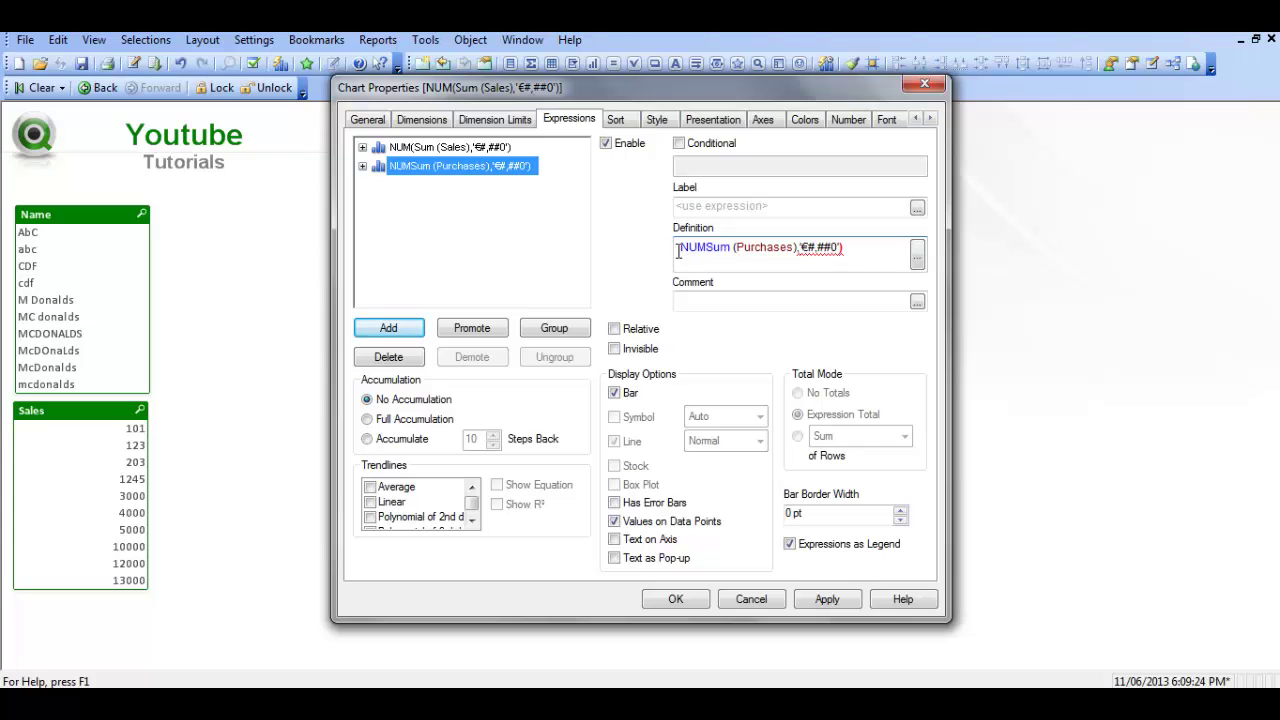
type("(")
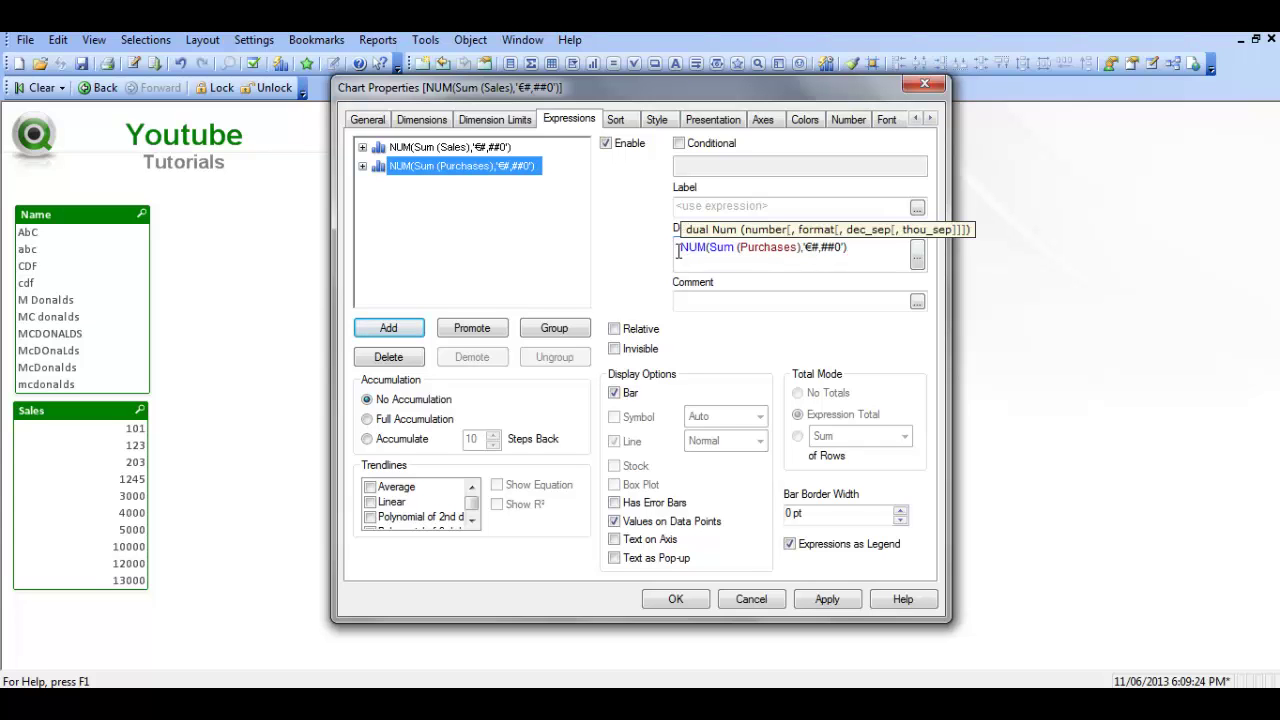
left_click(676, 599)
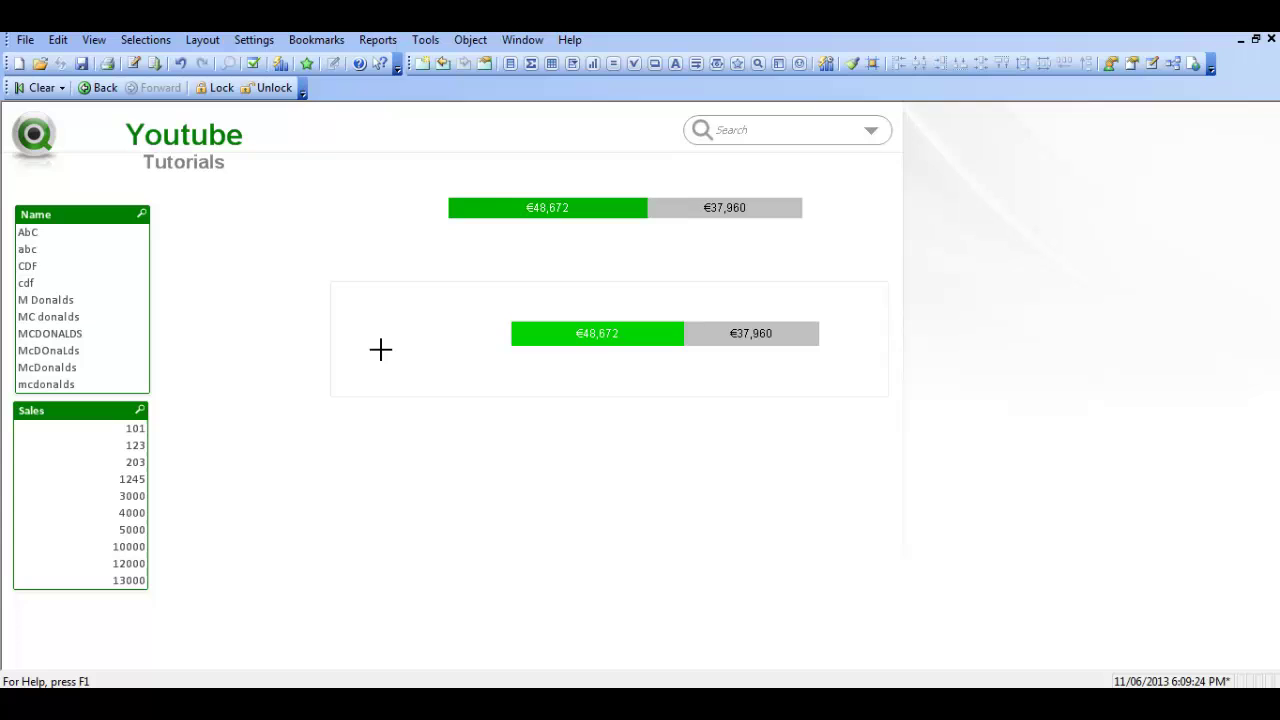
Widen the lower chart to the left, shorten it, and set its Layout border width to 0 pt
left_click_drag(329, 346, 266, 343)
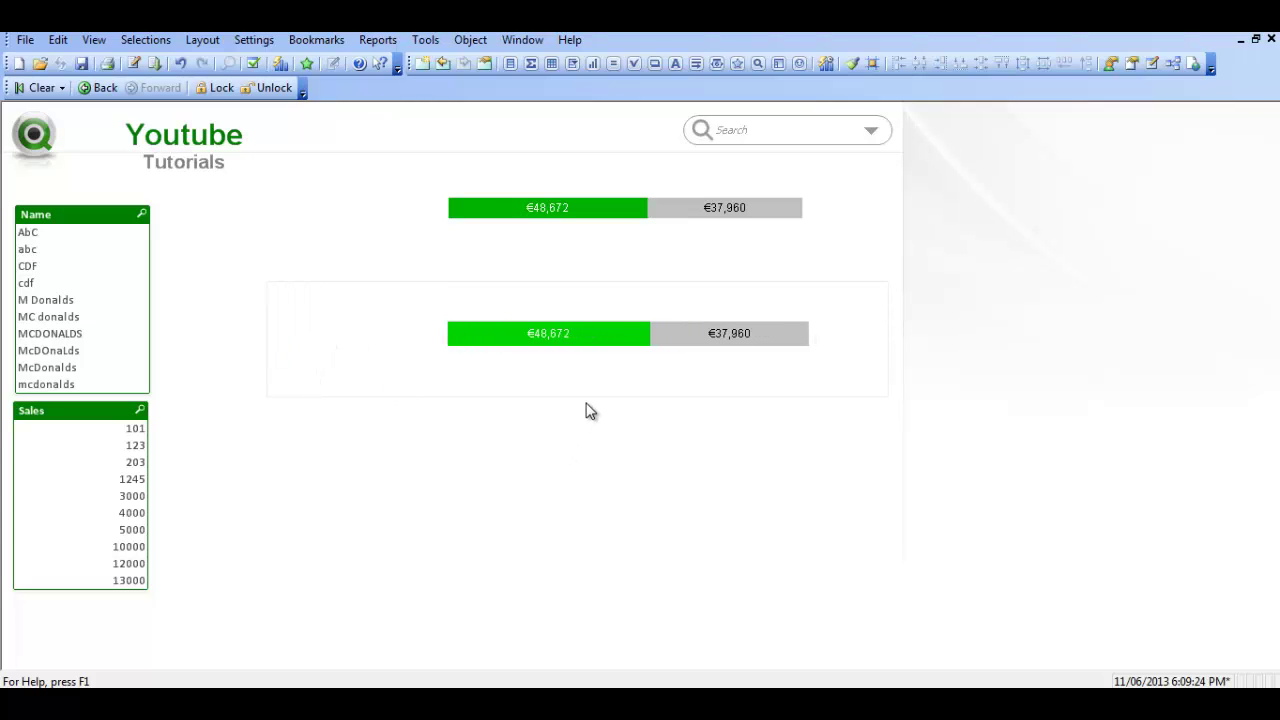
left_click_drag(589, 397, 587, 377)
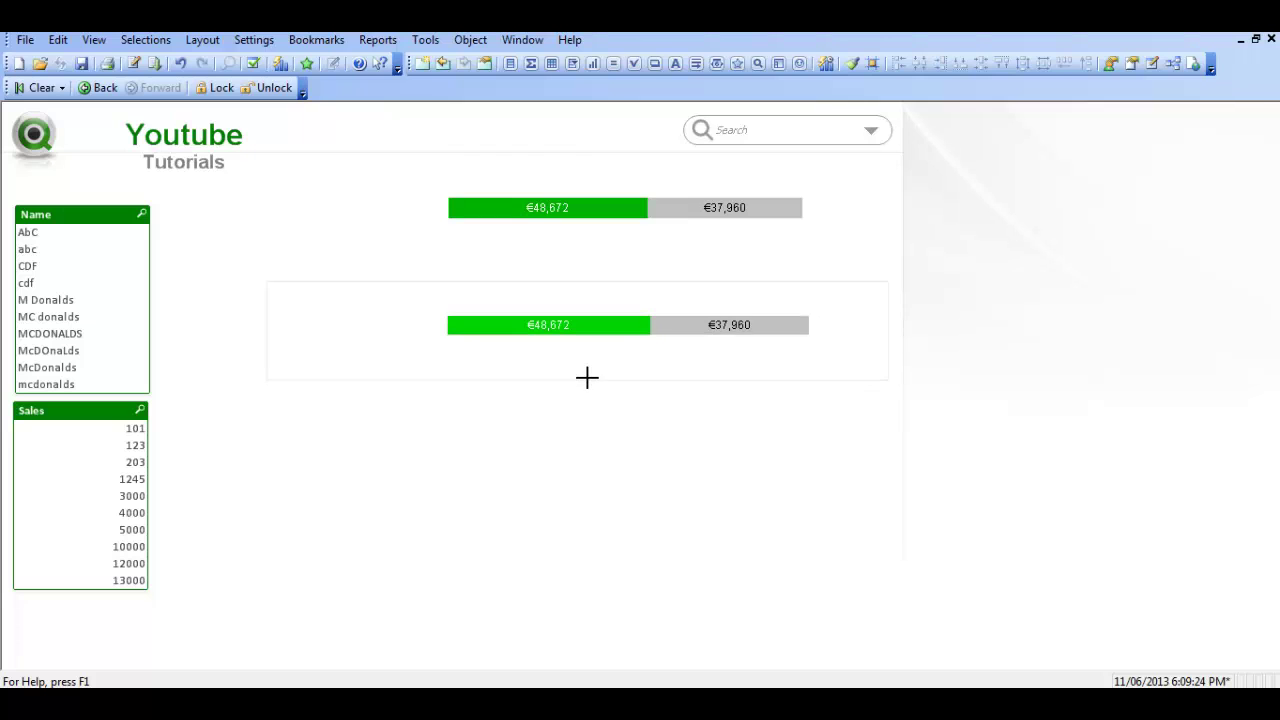
right_click(654, 289)
left_click(716, 304)
left_click(927, 119)
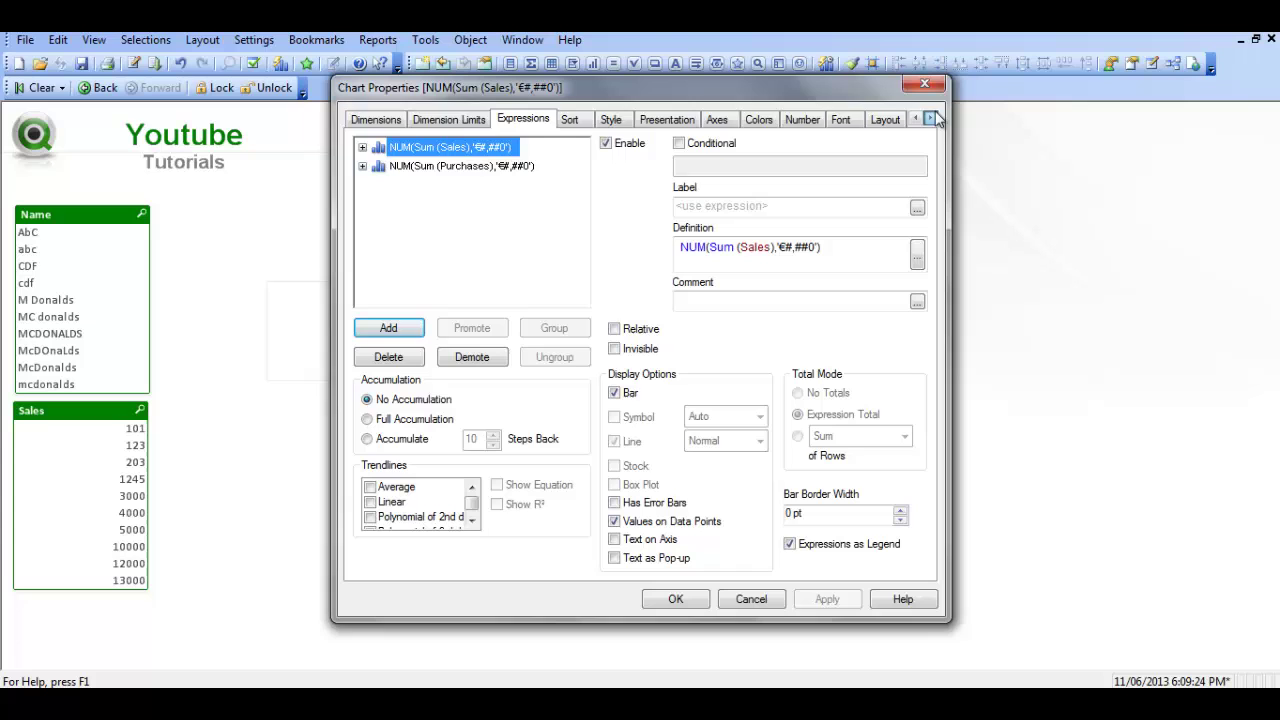
left_click(927, 119)
left_click(823, 119)
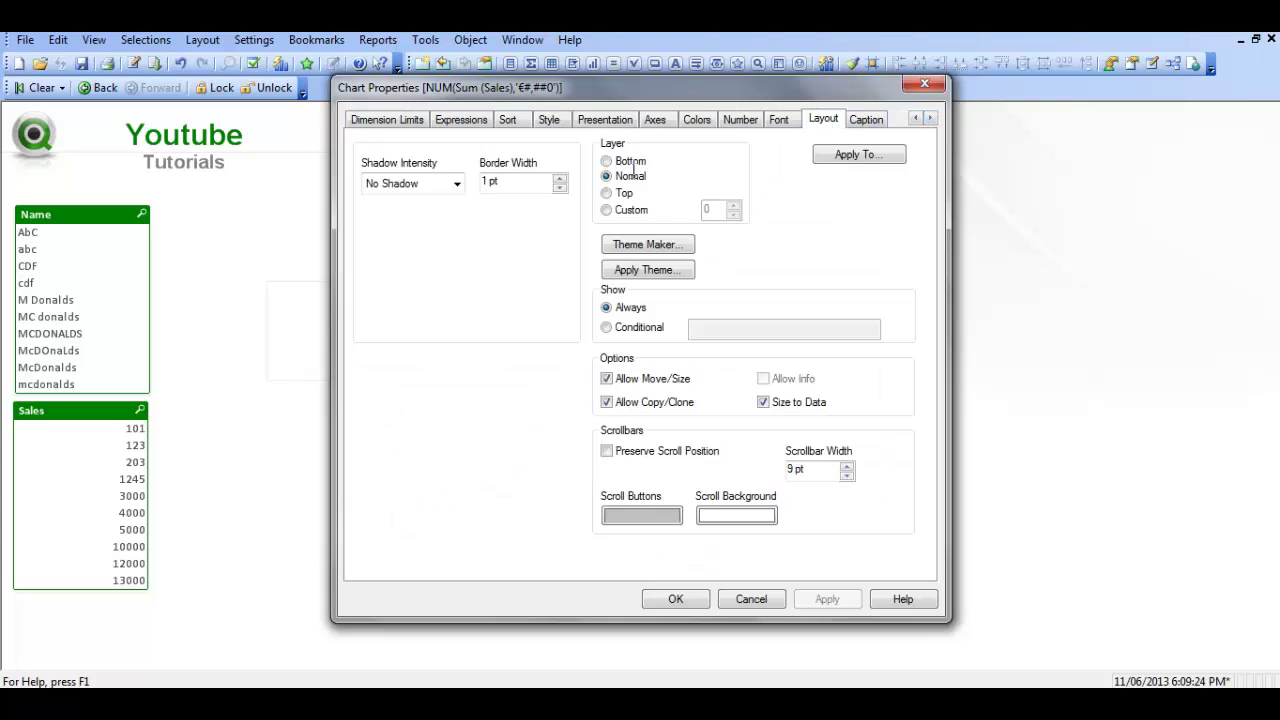
left_click(560, 187)
left_click(670, 598)
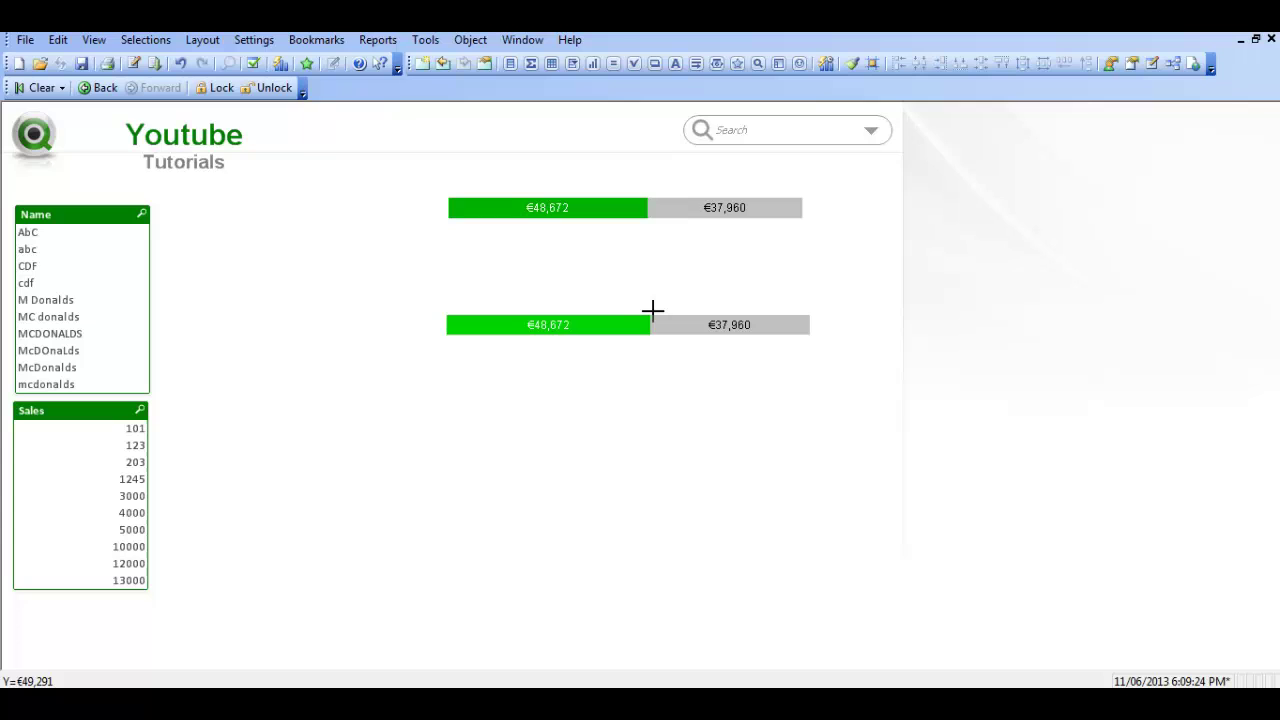
mouse_move(654, 314)
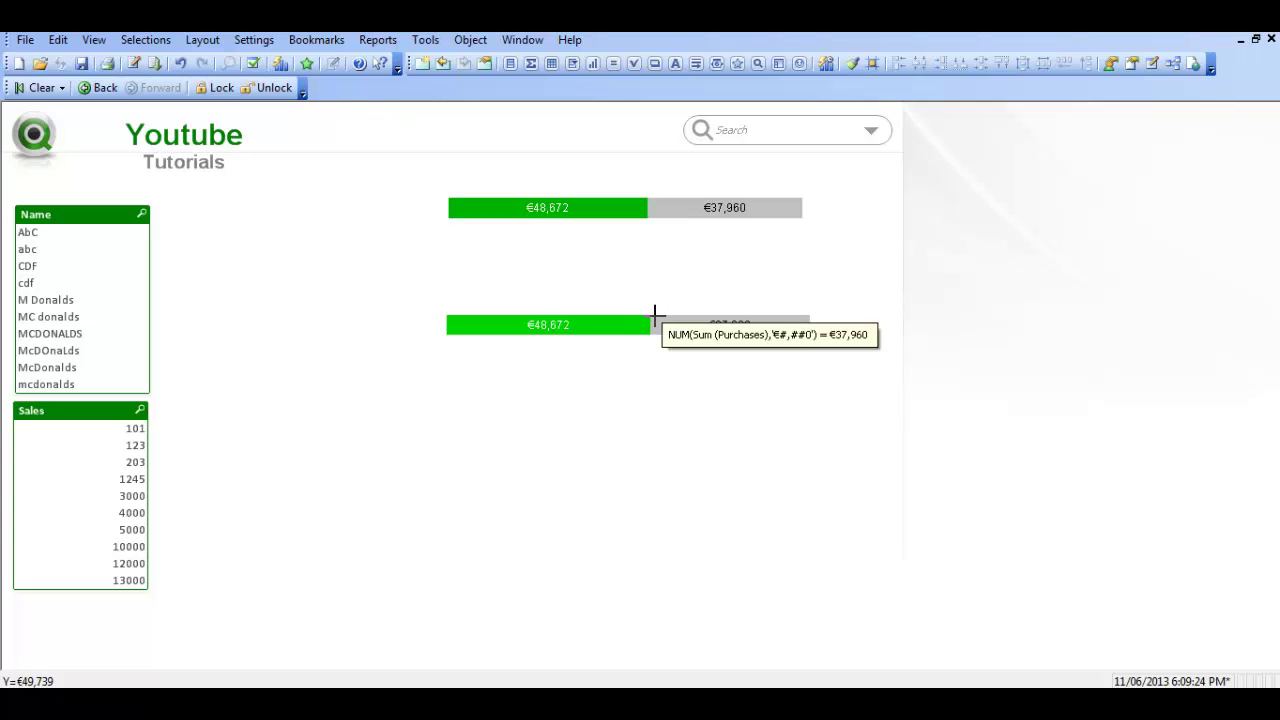